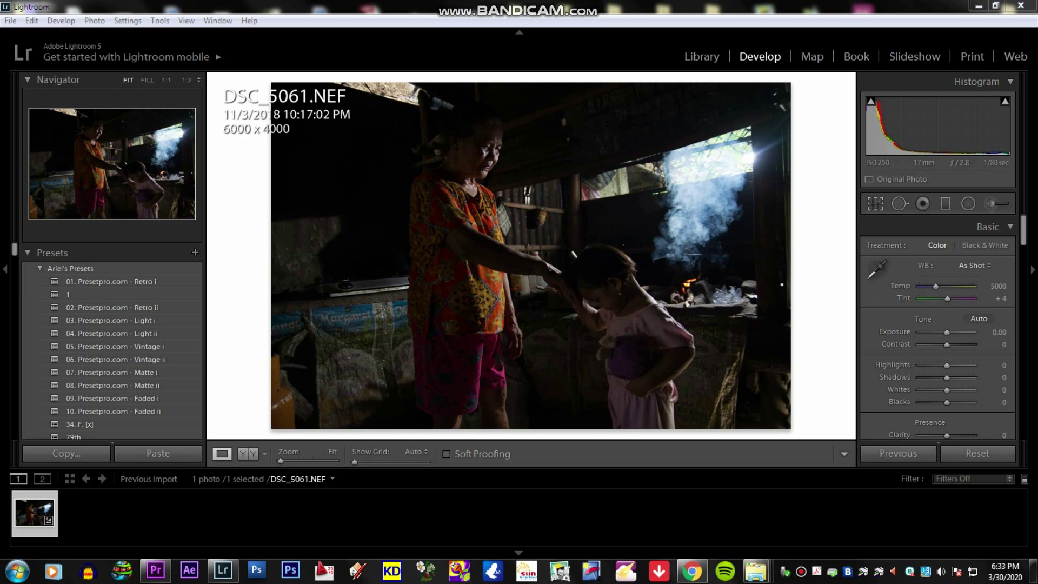
Start the Crop & Straighten overlay on the DSC_5061 kitchen photo.
{"action": "key", "text": "r"}
{"action": "left_click", "coordinate": [282, 403]}
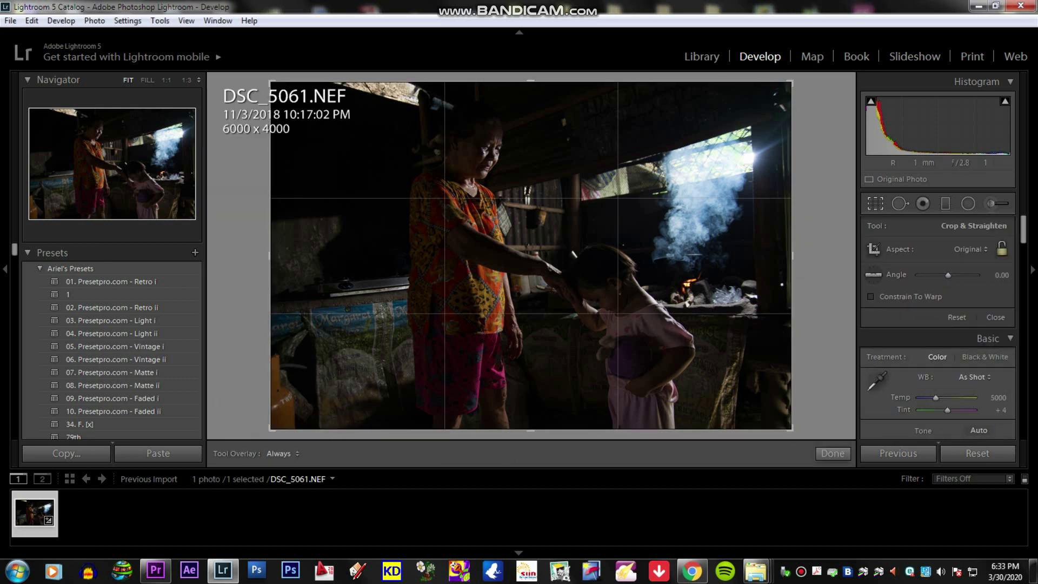
Tighten the crop from the bottom-left corner to 5685 × 3790 and apply it.
{"action": "left_click_drag", "start_coordinate": [270, 429], "coordinate": [296, 411]}
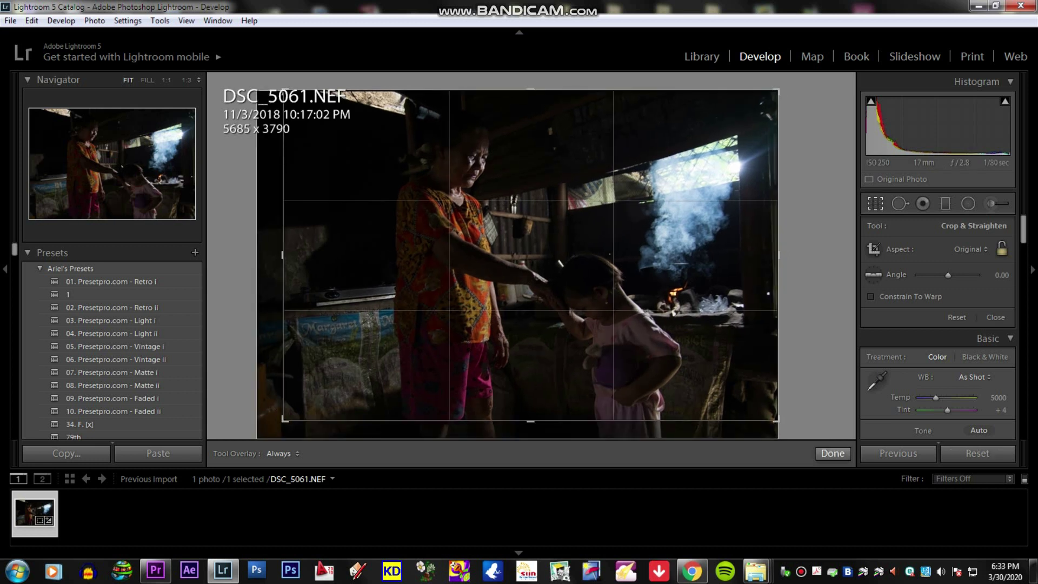
{"action": "left_click", "coordinate": [832, 453]}
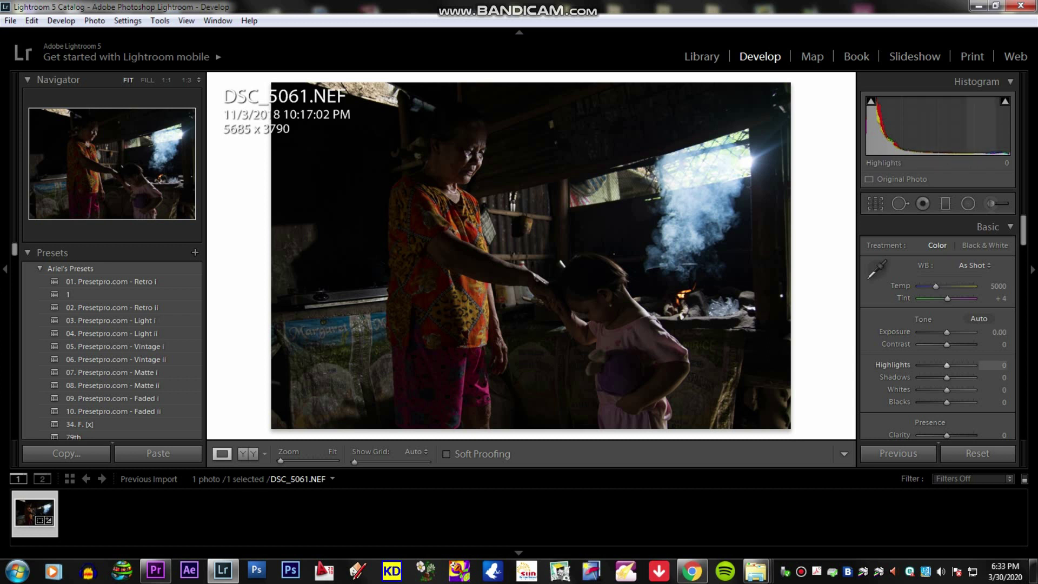
Set Contrast to +25 and Highlights to −50 in the Basic panel.
{"action": "left_click", "coordinate": [1004, 344]}
{"action": "type", "text": "5"}
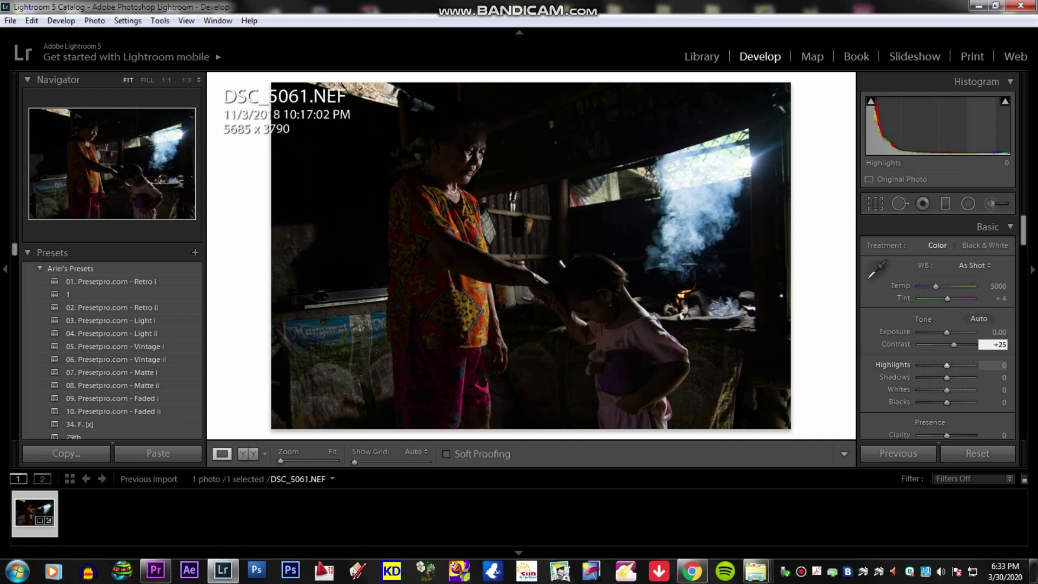
{"action": "key", "text": "Tab"}
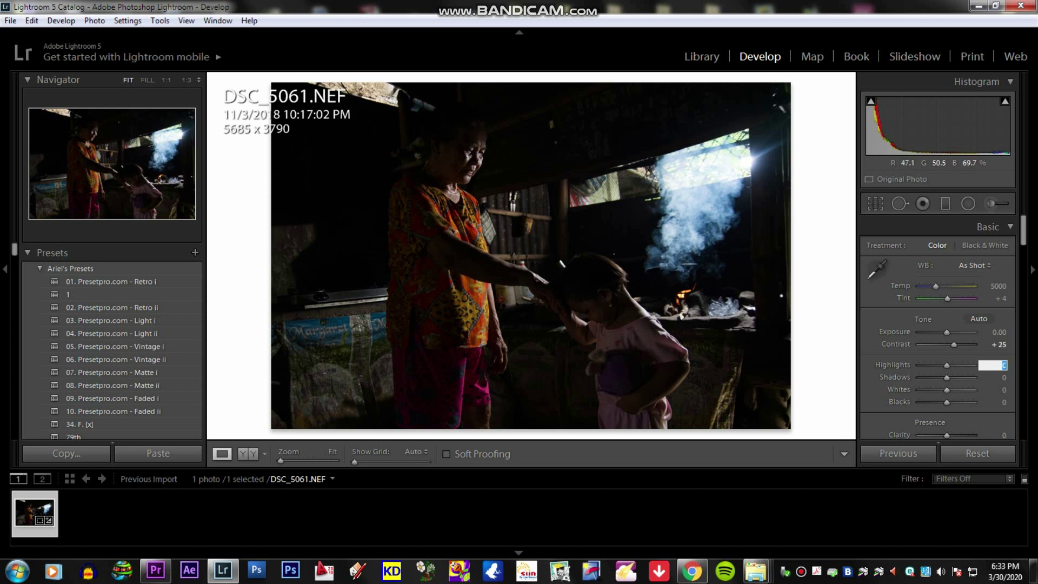
{"action": "type", "text": "-50"}
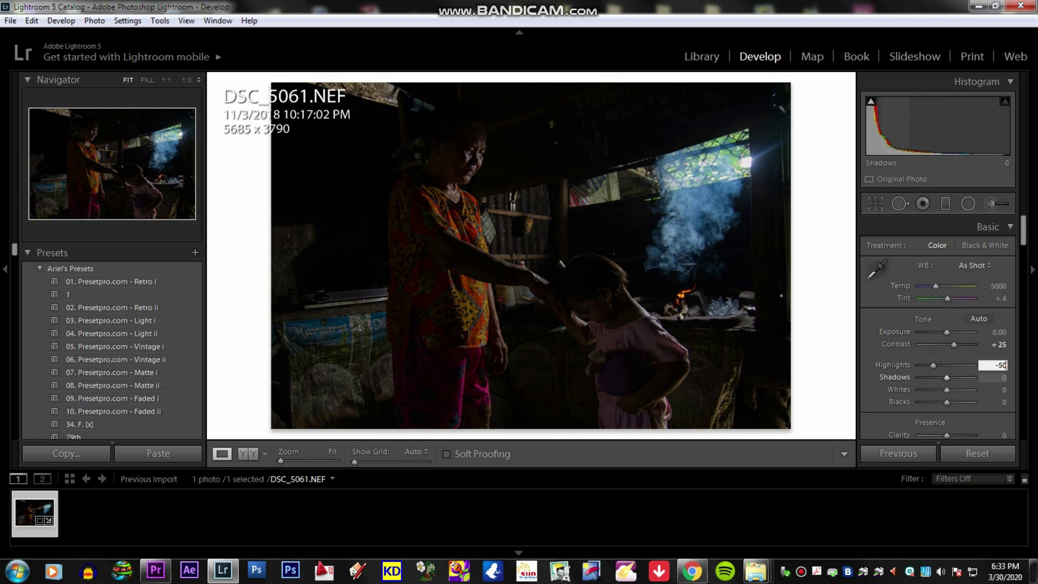
{"action": "key", "text": "Return"}
Lift Shadows to +63, lower Whites to −7, and begin raising Blacks.
{"action": "left_click_drag", "start_coordinate": [956, 378], "coordinate": [960, 377]}
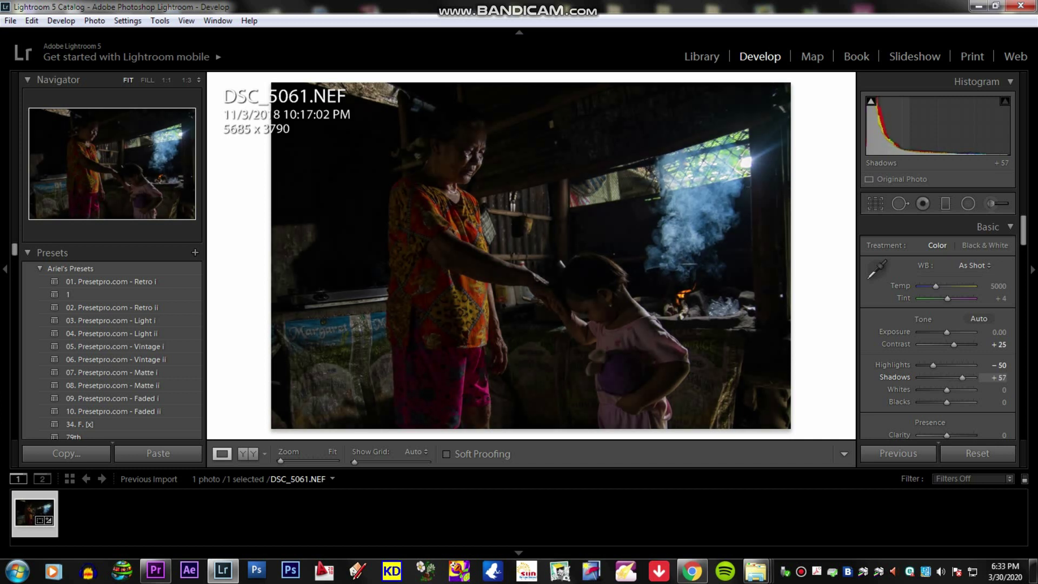
{"action": "left_click", "coordinate": [999, 377]}
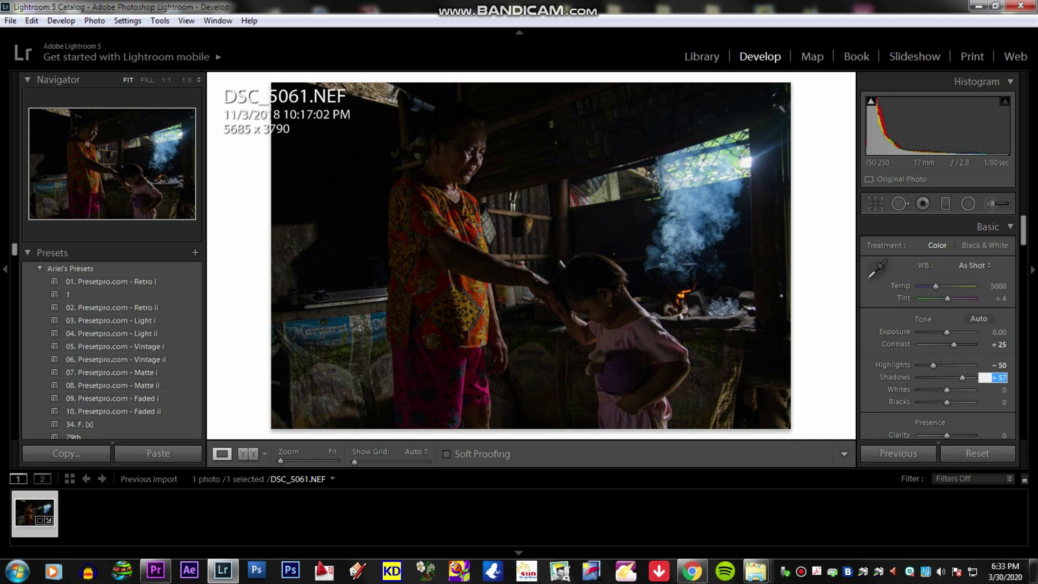
{"action": "type", "text": "63"}
{"action": "key", "text": "Tab"}
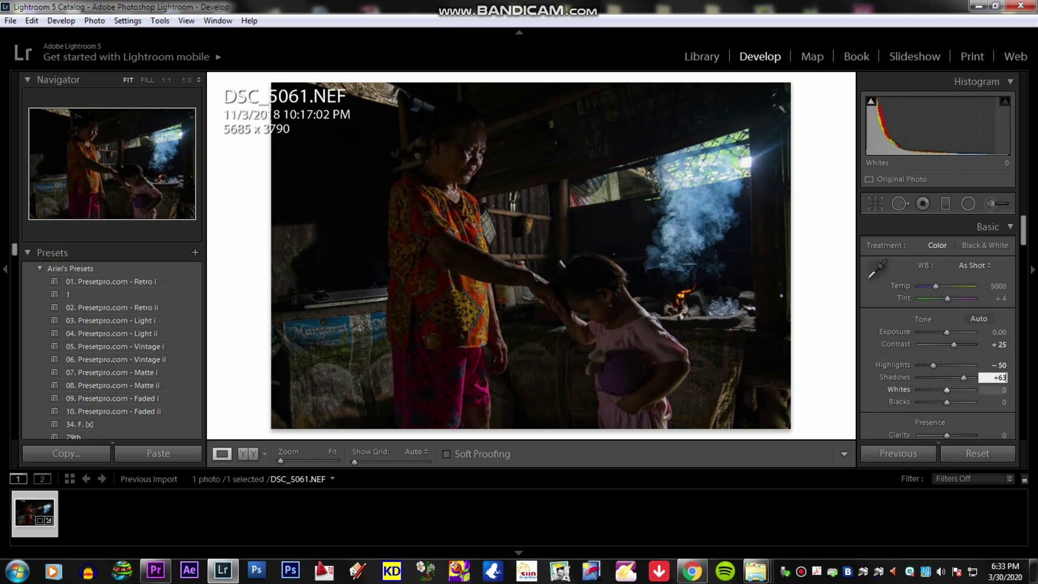
{"action": "key", "text": "Down"}
{"action": "key", "text": "Down"}
{"action": "key", "text": "Down"}
{"action": "key", "text": "Tab"}
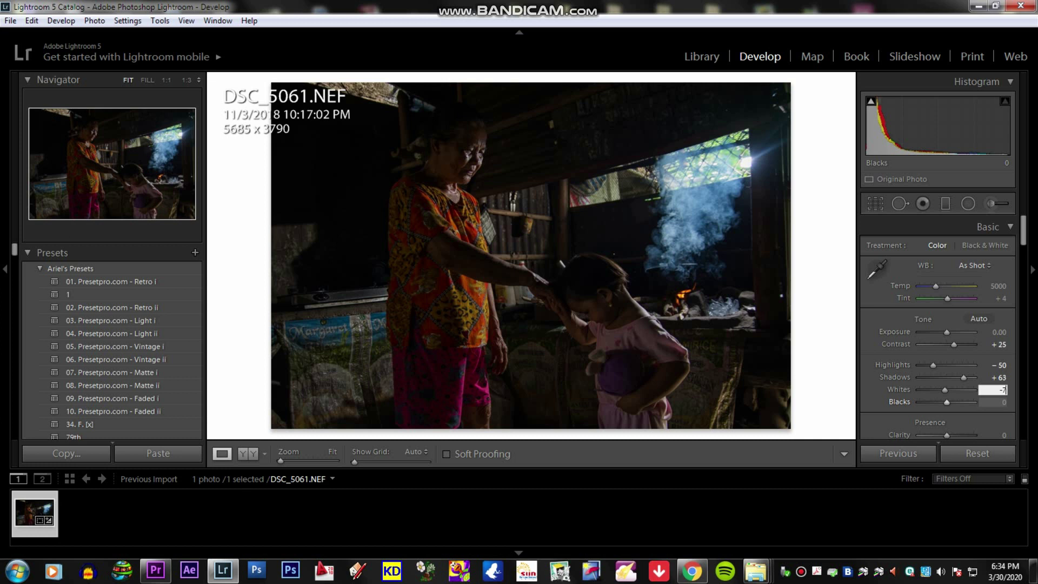
{"action": "key", "text": "Return"}
{"action": "type", "text": "50"}
{"action": "key", "text": "Return"}
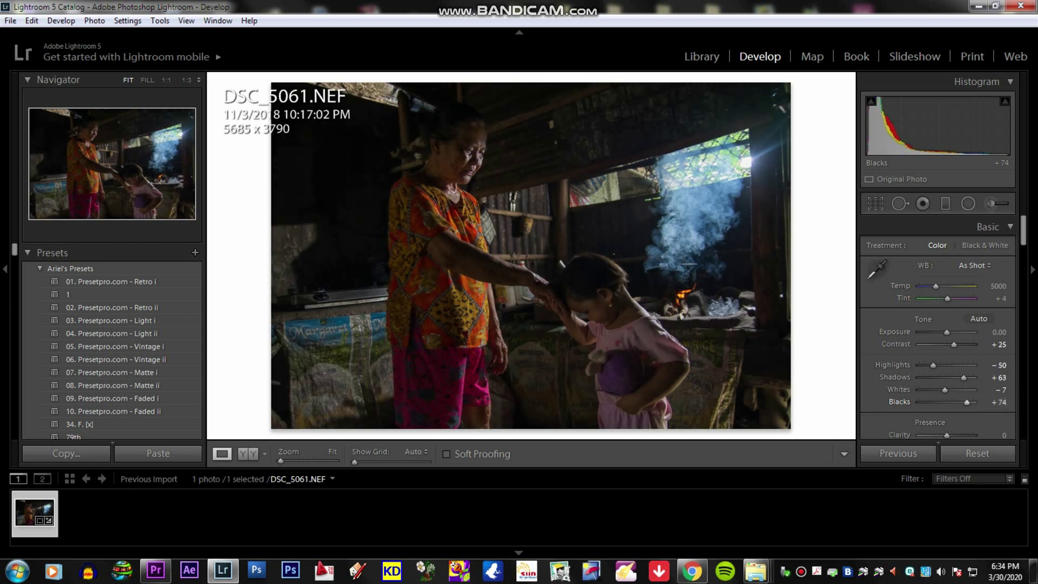
Set Blacks to +73, Clarity to +20 and Vibrance to +5.
{"action": "left_click", "coordinate": [998, 402]}
{"action": "type", "text": "73"}
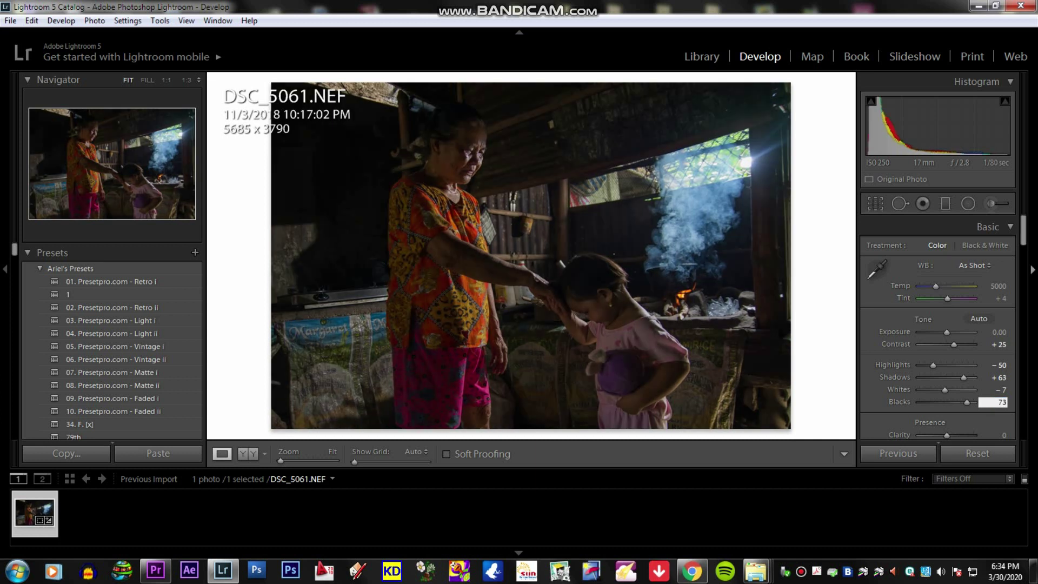
{"action": "scroll", "coordinate": [938, 346], "scroll_direction": "down", "scroll_amount": 3}
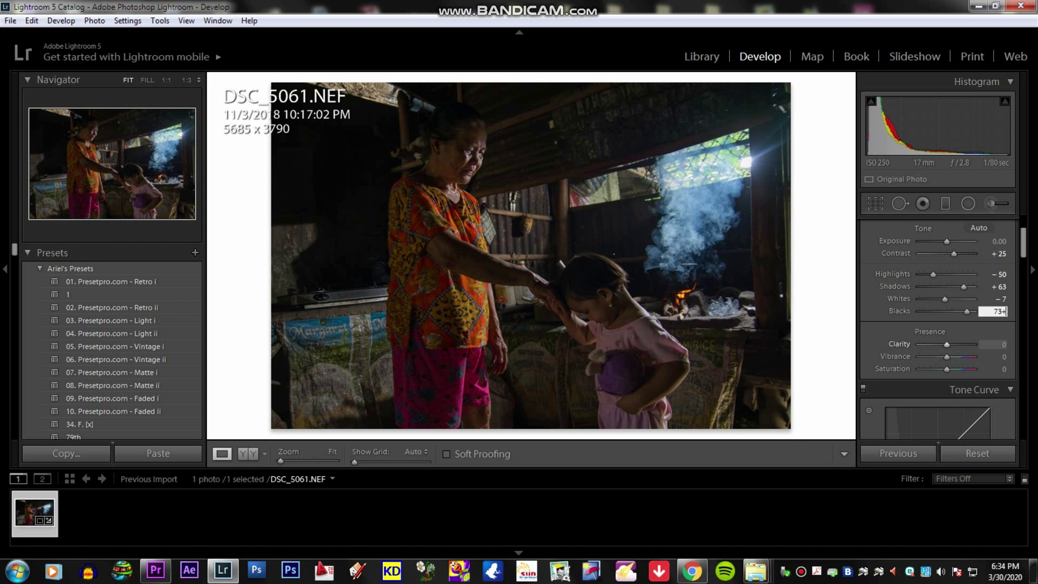
{"action": "key", "text": "Tab"}
{"action": "type", "text": "20"}
{"action": "key", "text": "Tab"}
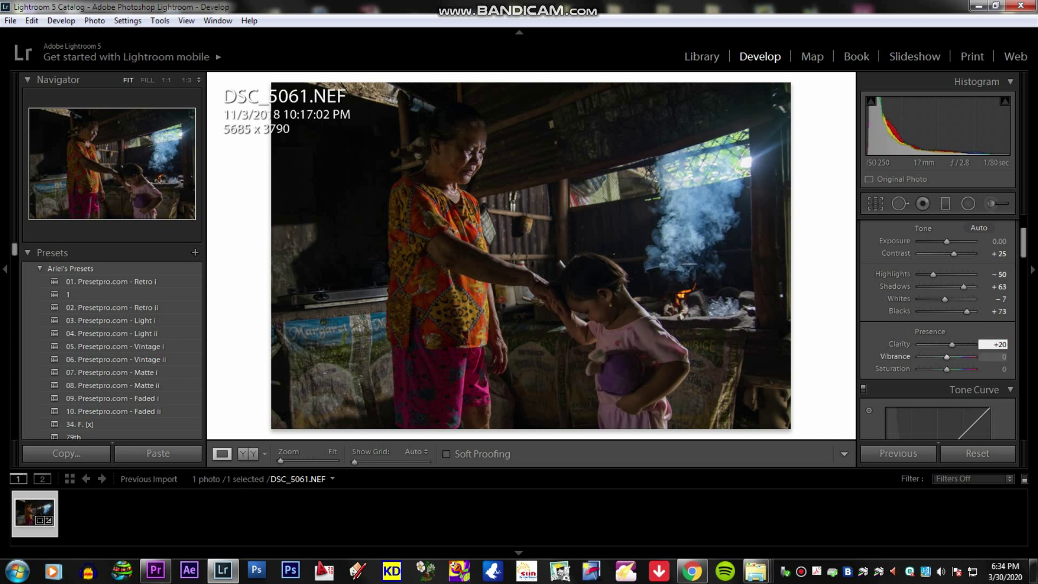
{"action": "key", "text": "Tab"}
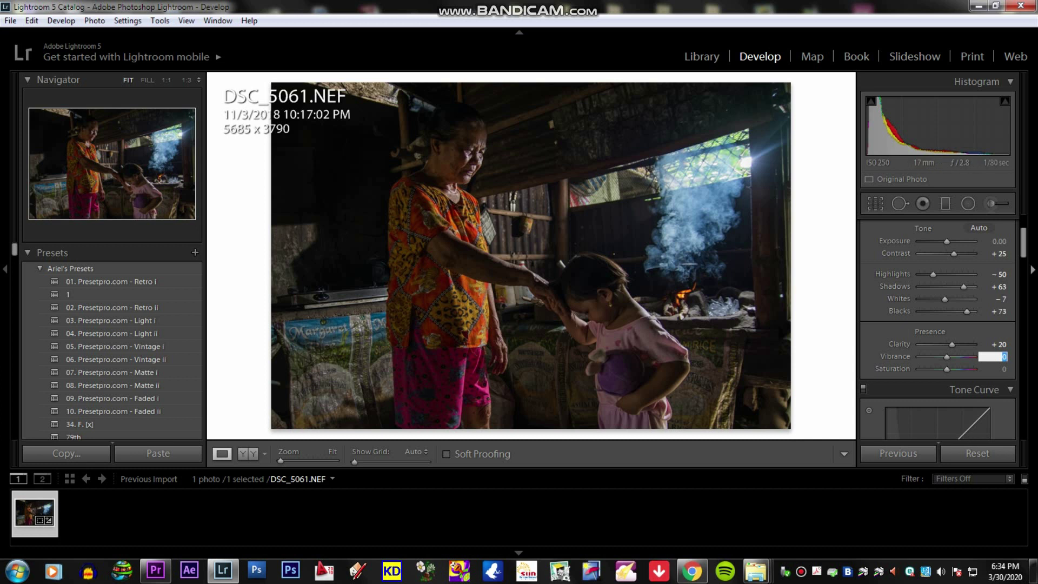
{"action": "type", "text": "5"}
{"action": "key", "text": "Return"}
Set the Tone Curve Highlights region to +27 and Lights to +6.
{"action": "scroll", "coordinate": [938, 324], "scroll_direction": "down", "scroll_amount": 3}
{"action": "scroll", "coordinate": [938, 325], "scroll_direction": "down", "scroll_amount": 2}
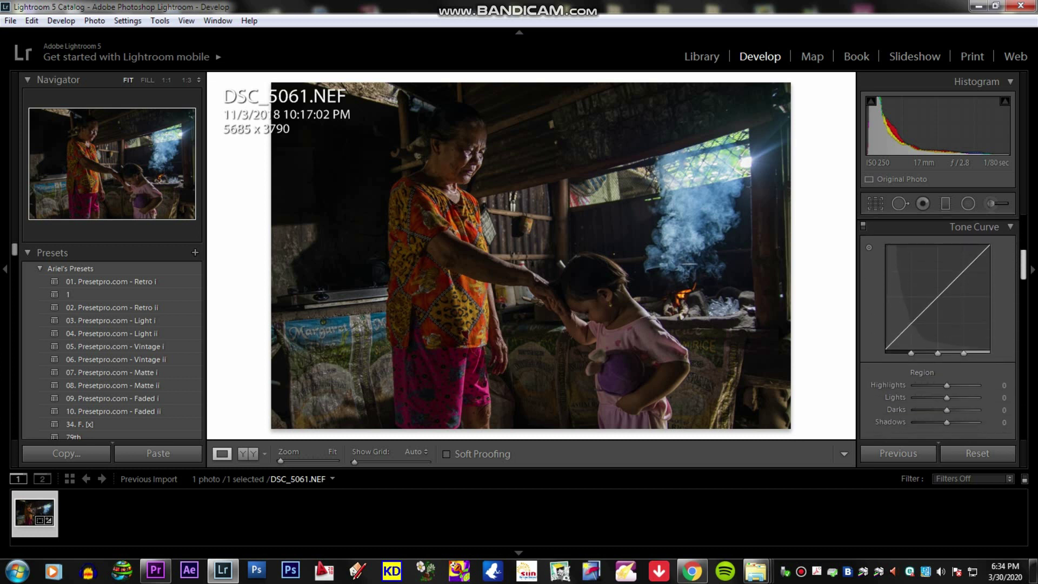
{"action": "scroll", "coordinate": [938, 324], "scroll_direction": "down", "scroll_amount": 2}
{"action": "scroll", "coordinate": [938, 325], "scroll_direction": "down", "scroll_amount": 1}
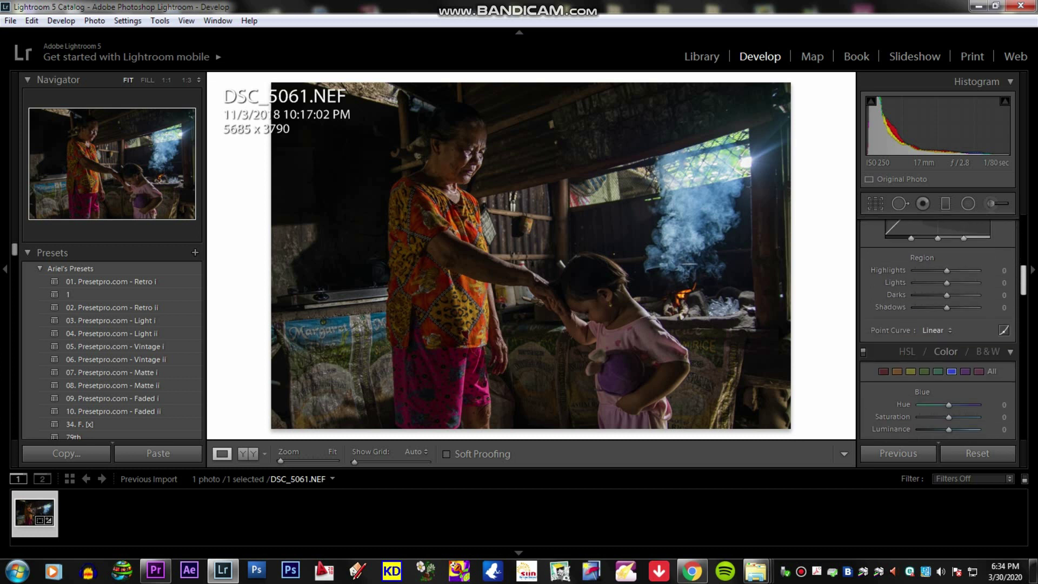
{"action": "scroll", "coordinate": [938, 325], "scroll_direction": "up", "scroll_amount": 2}
{"action": "scroll", "coordinate": [938, 325], "scroll_direction": "up", "scroll_amount": 2}
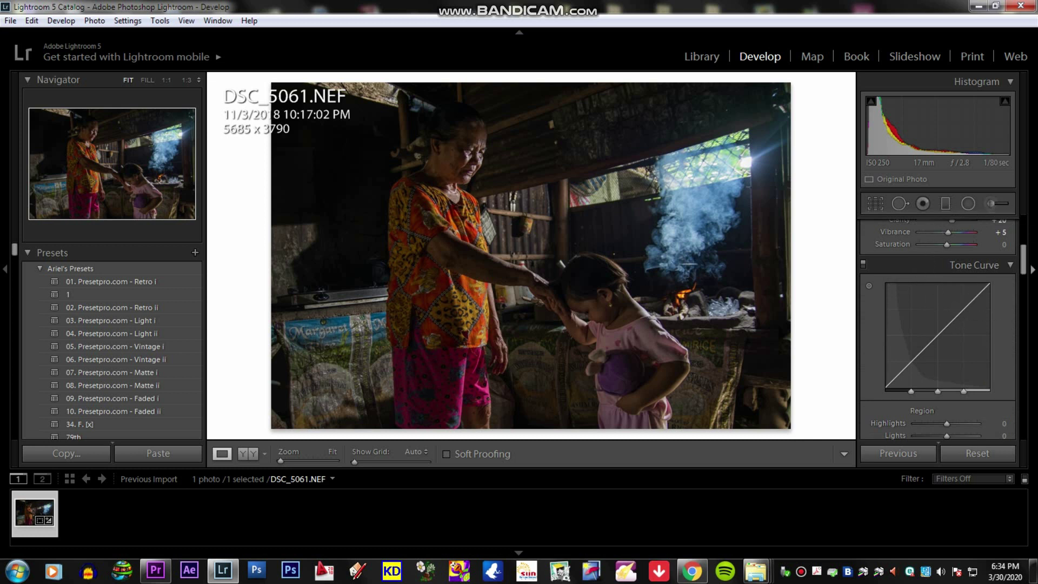
{"action": "scroll", "coordinate": [938, 325], "scroll_direction": "down", "scroll_amount": 3}
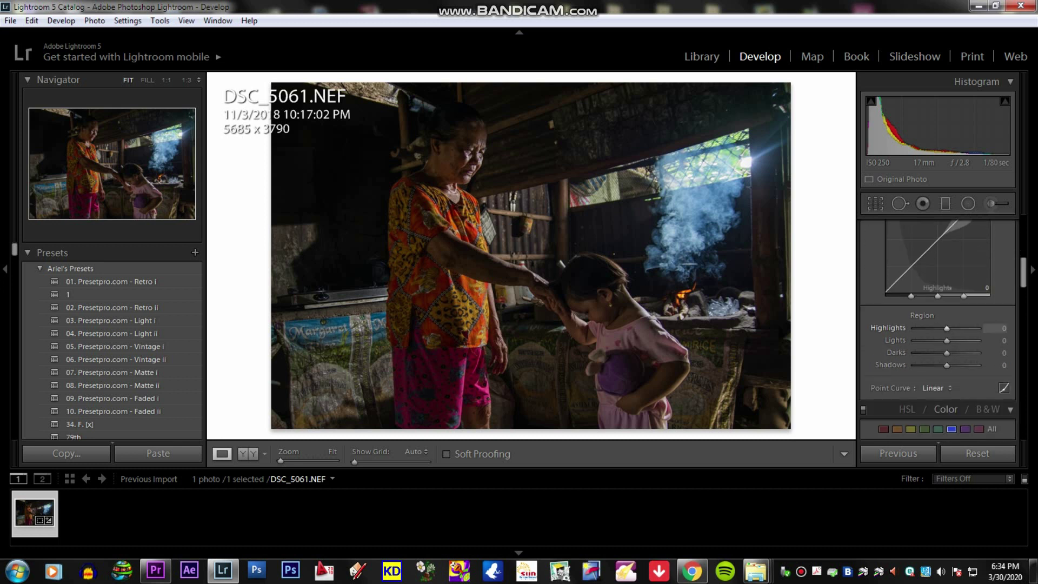
{"action": "left_click", "coordinate": [994, 328]}
{"action": "type", "text": "27"}
{"action": "key", "text": "Return"}
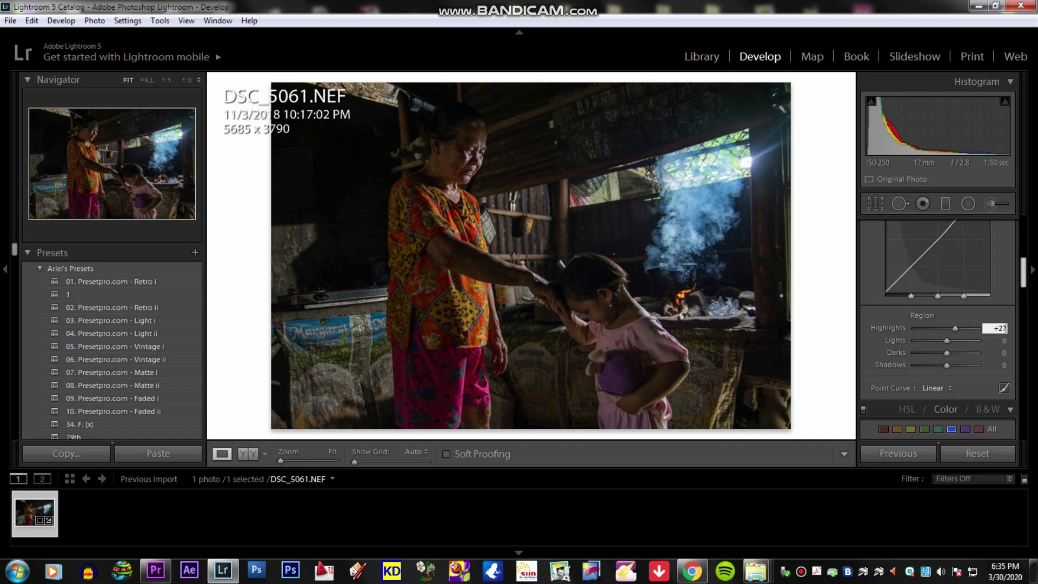
{"action": "key", "text": "Tab"}
{"action": "type", "text": "6"}
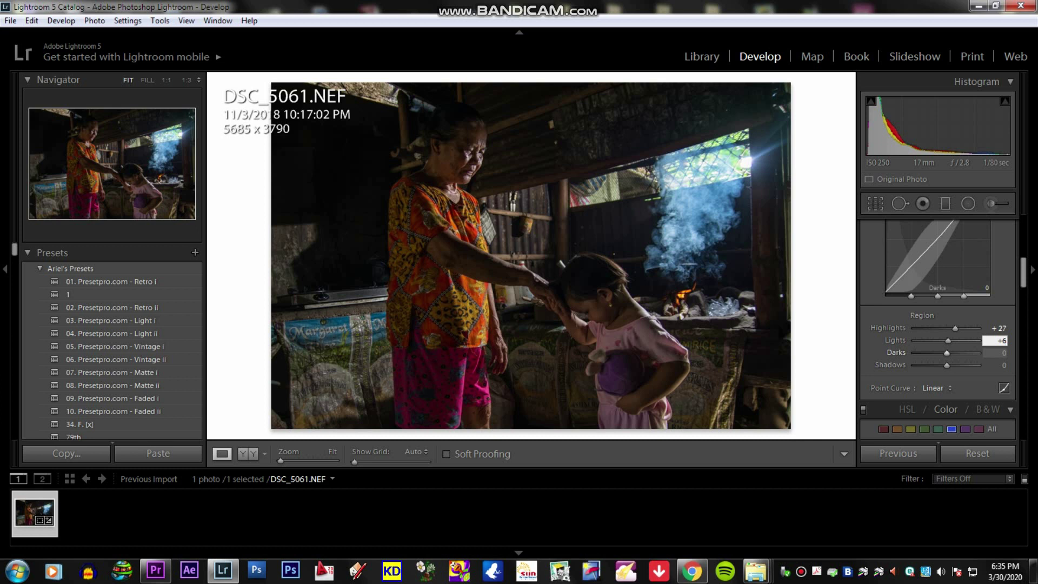
Set the Tone Curve Darks region to −7 and Shadows to +11.
{"action": "left_click_drag", "start_coordinate": [946, 353], "coordinate": [944, 352]}
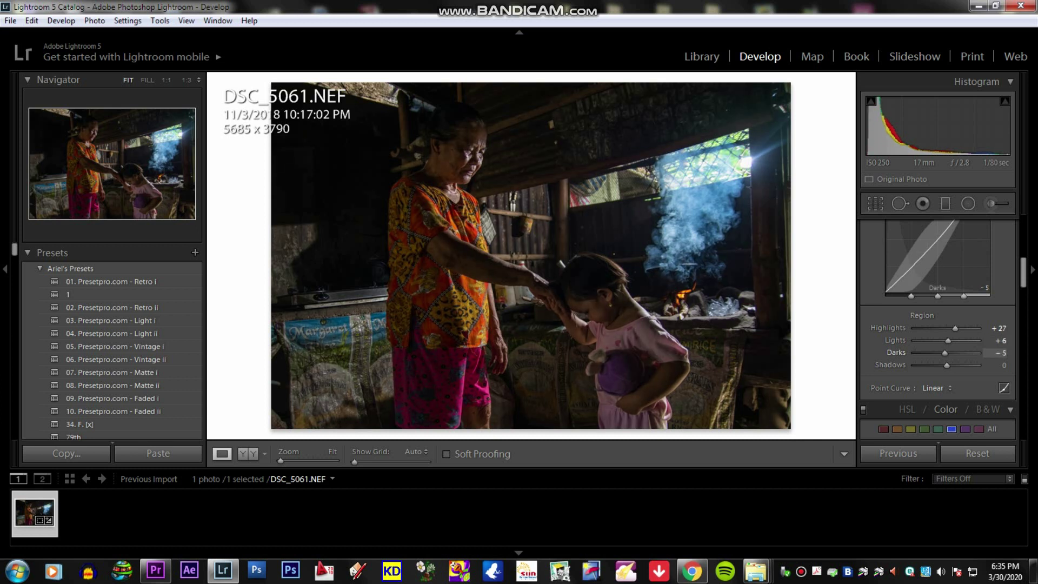
{"action": "key", "text": "Down"}
{"action": "key", "text": "Down"}
{"action": "key", "text": "Down"}
{"action": "left_click", "coordinate": [1002, 352]}
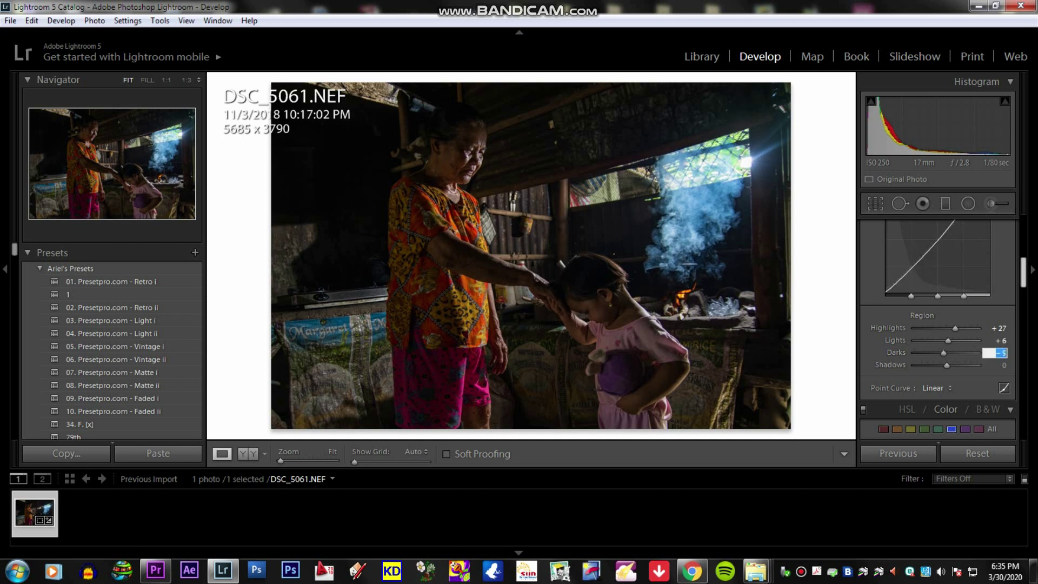
{"action": "type", "text": "-7"}
{"action": "key", "text": "Return"}
{"action": "key", "text": "Tab"}
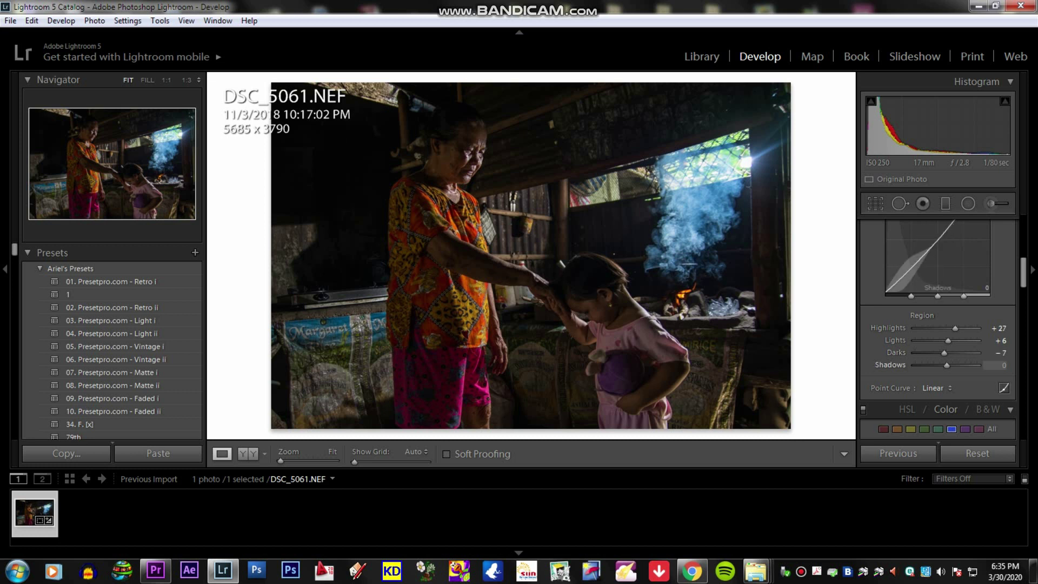
{"action": "type", "text": "24"}
{"action": "key", "text": "Return"}
{"action": "left_click_drag", "start_coordinate": [905, 270], "coordinate": [900, 277]}
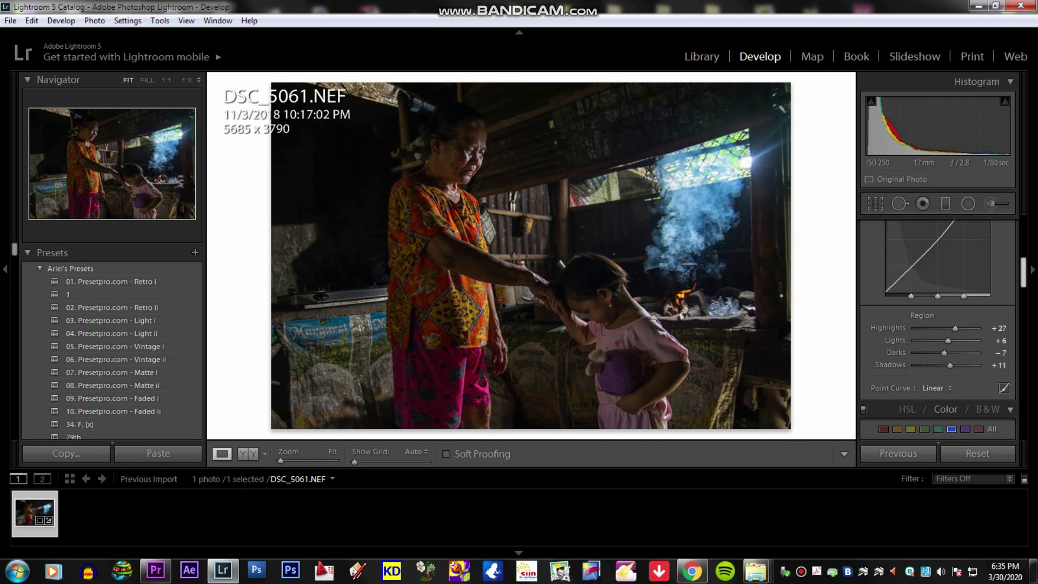
{"action": "scroll", "coordinate": [938, 329], "scroll_direction": "down", "scroll_amount": 3}
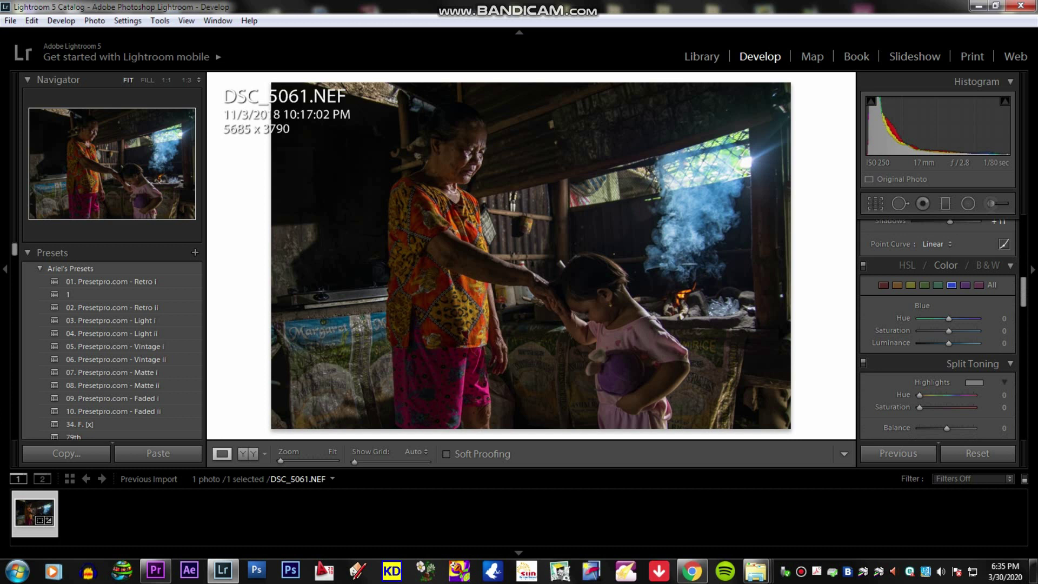
Shift the Blue hue to −5 in the HSL panel.
{"action": "left_click", "coordinate": [991, 284]}
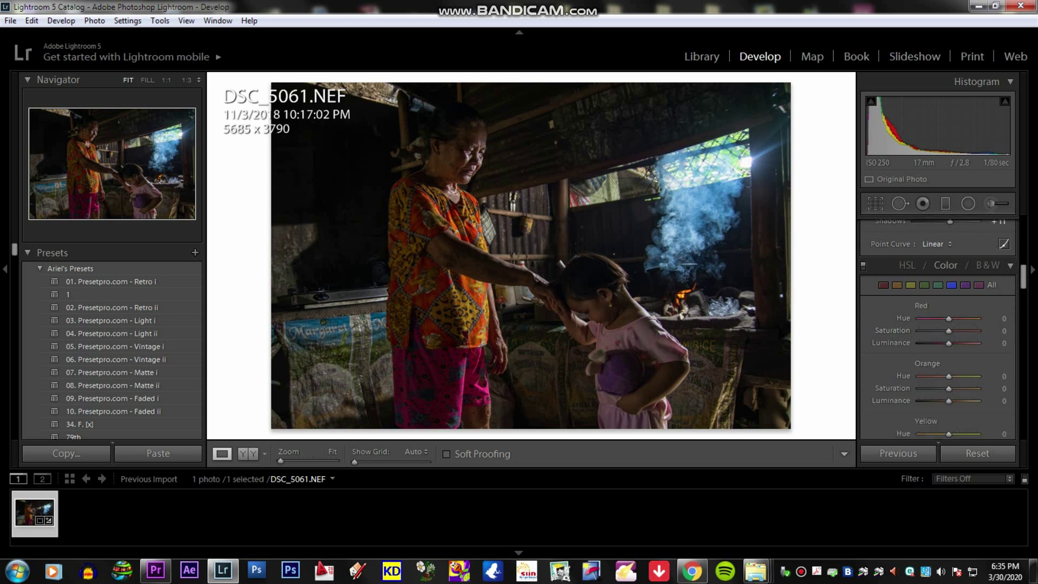
{"action": "left_click", "coordinate": [951, 284]}
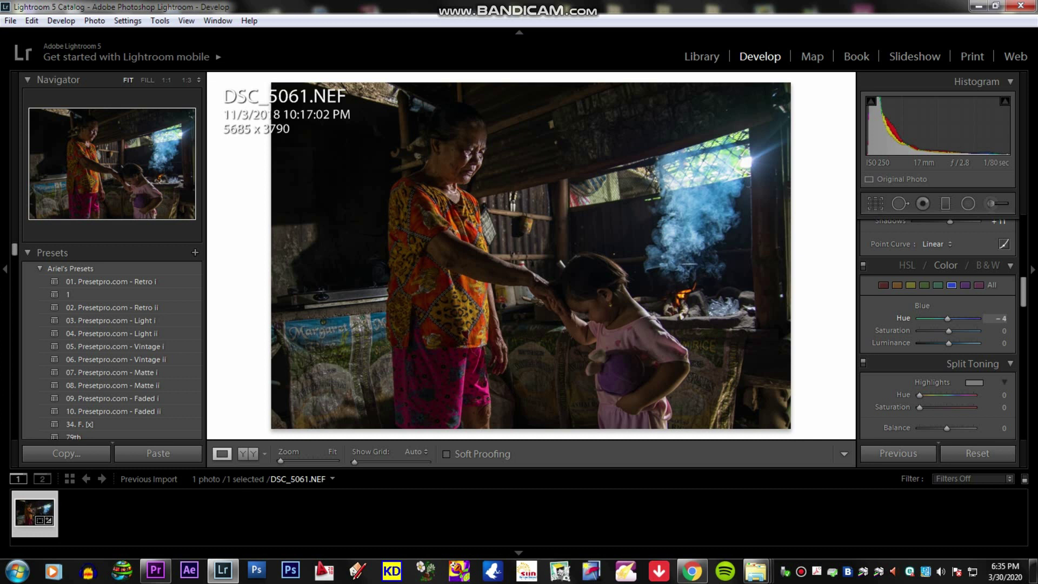
{"action": "left_click", "coordinate": [999, 319]}
{"action": "type", "text": "-5"}
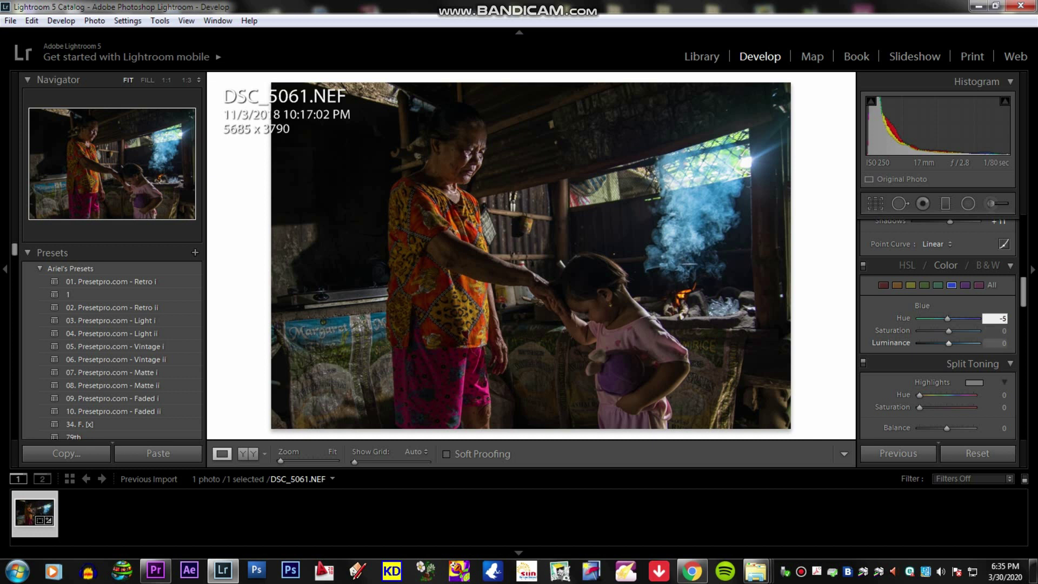
Set Blue luminance to +51 and preview the photo without the side panel.
{"action": "left_click", "coordinate": [964, 343]}
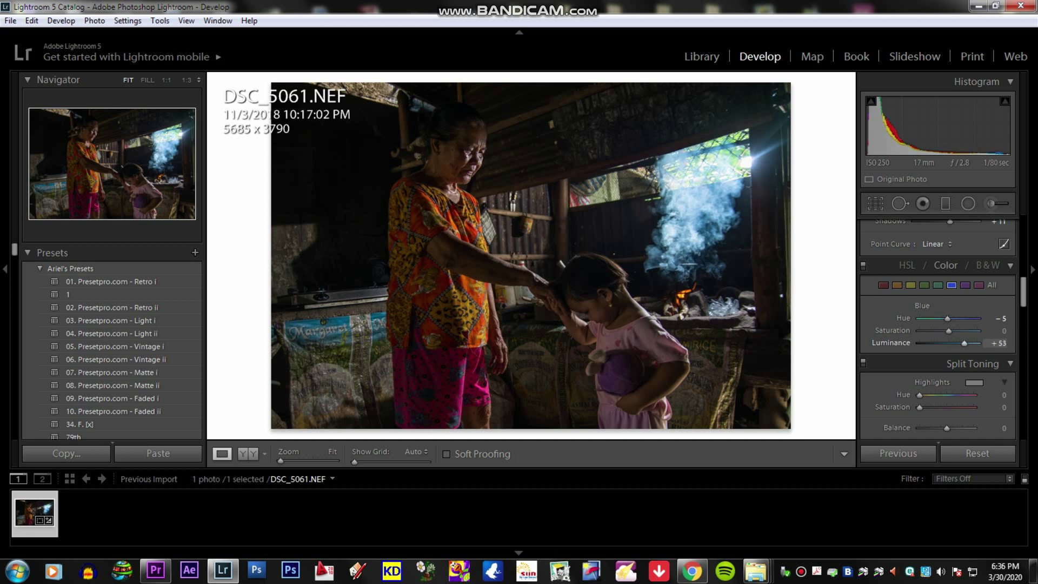
{"action": "left_click", "coordinate": [994, 343]}
{"action": "type", "text": "51"}
{"action": "key", "text": "Return"}
{"action": "left_click", "coordinate": [1033, 268]}
{"action": "left_click", "coordinate": [1033, 269]}
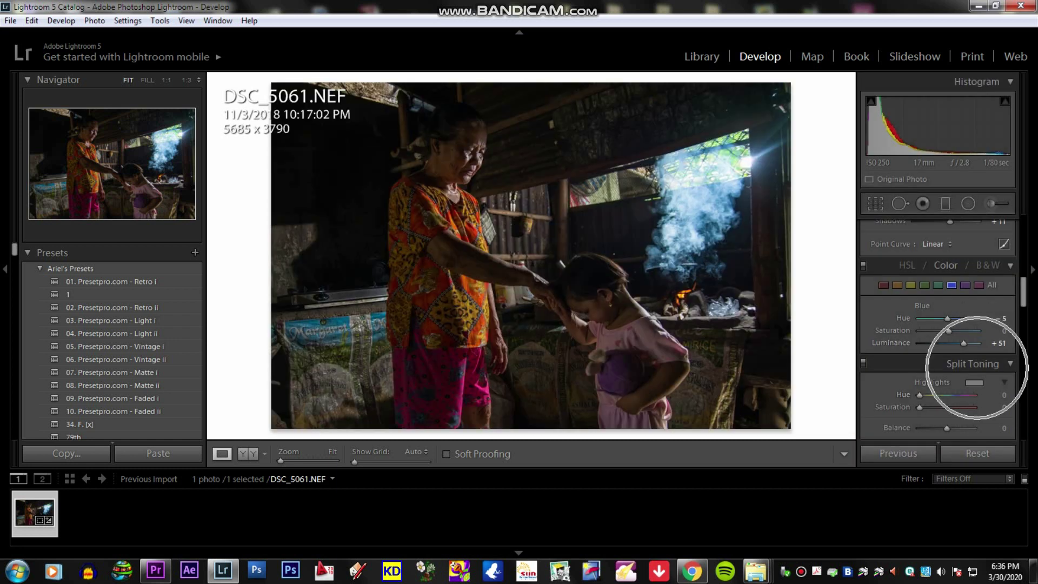
{"action": "scroll", "coordinate": [992, 303], "scroll_direction": "down", "scroll_amount": 3}
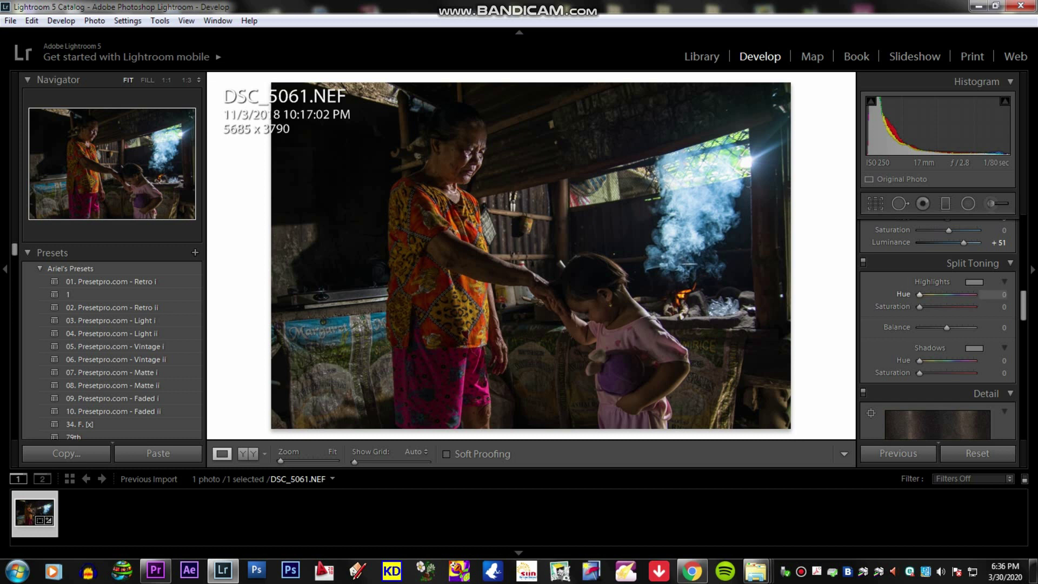
Give the split-toning highlights hue 180 with saturation 25.
{"action": "left_click_drag", "start_coordinate": [1000, 294], "coordinate": [1017, 294]}
{"action": "left_click", "coordinate": [993, 294]}
{"action": "type", "text": "280"}
{"action": "key", "text": "Return"}
{"action": "key", "text": "Tab"}
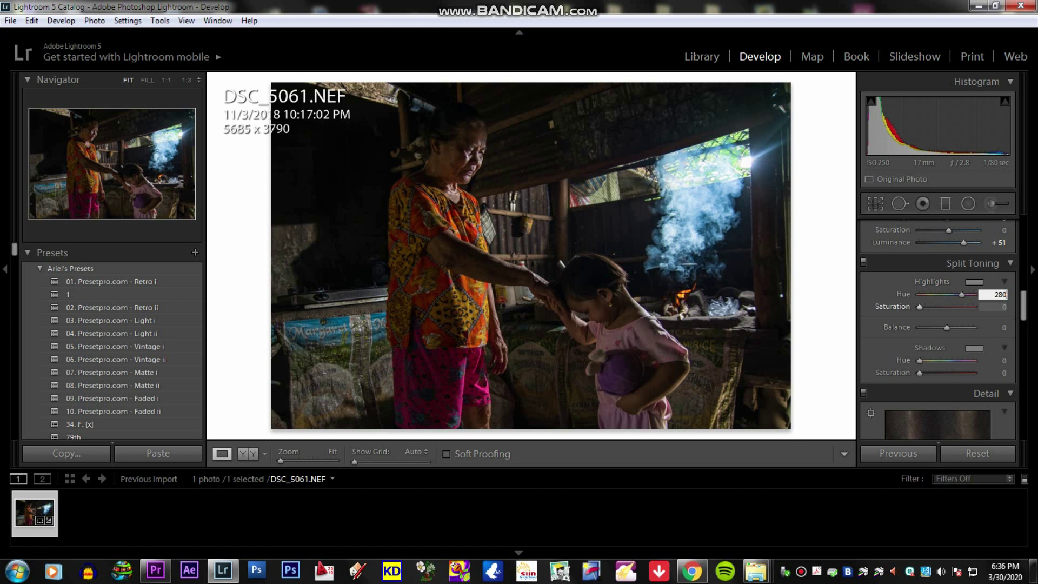
{"action": "key", "text": "Tab"}
{"action": "type", "text": "6"}
{"action": "key", "text": "Return"}
{"action": "type", "text": "25"}
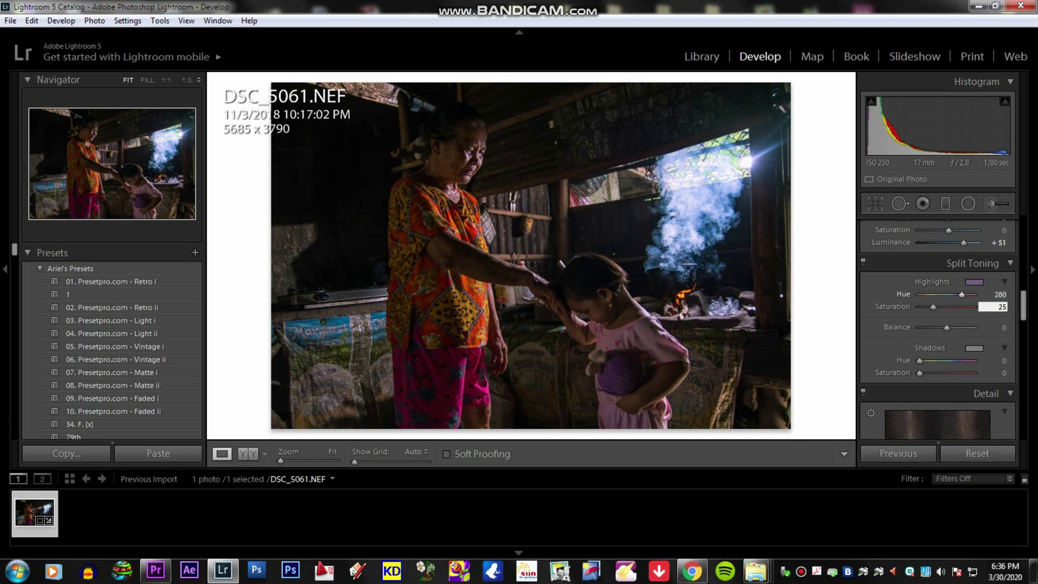
{"action": "key", "text": "shift+Tab"}
{"action": "type", "text": "180"}
{"action": "key", "text": "Return"}
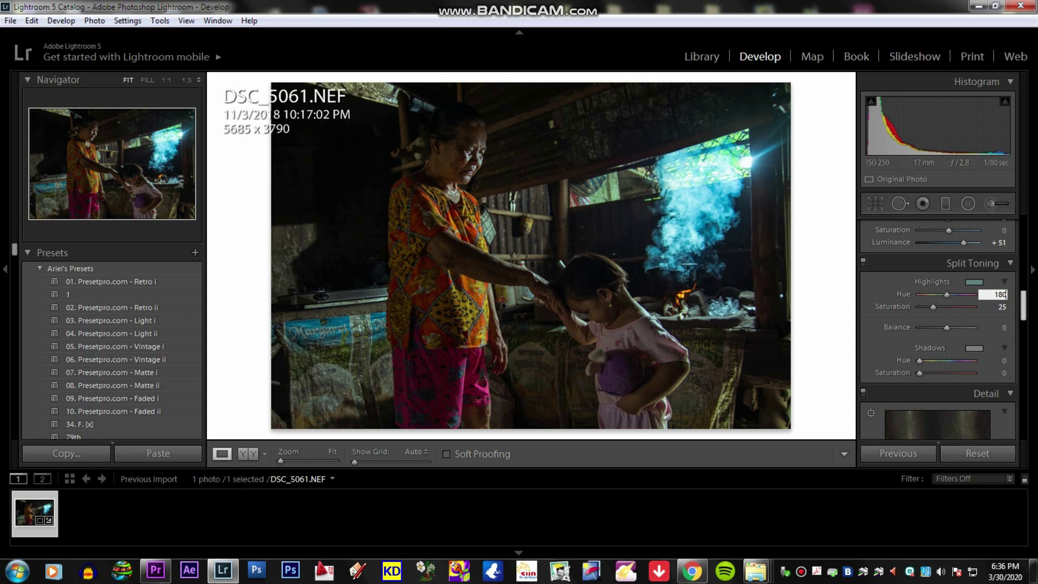
Give the split-toning shadows hue 231 with saturation 20.
{"action": "scroll", "coordinate": [940, 333], "scroll_direction": "down", "scroll_amount": 1}
{"action": "left_click", "coordinate": [939, 333]}
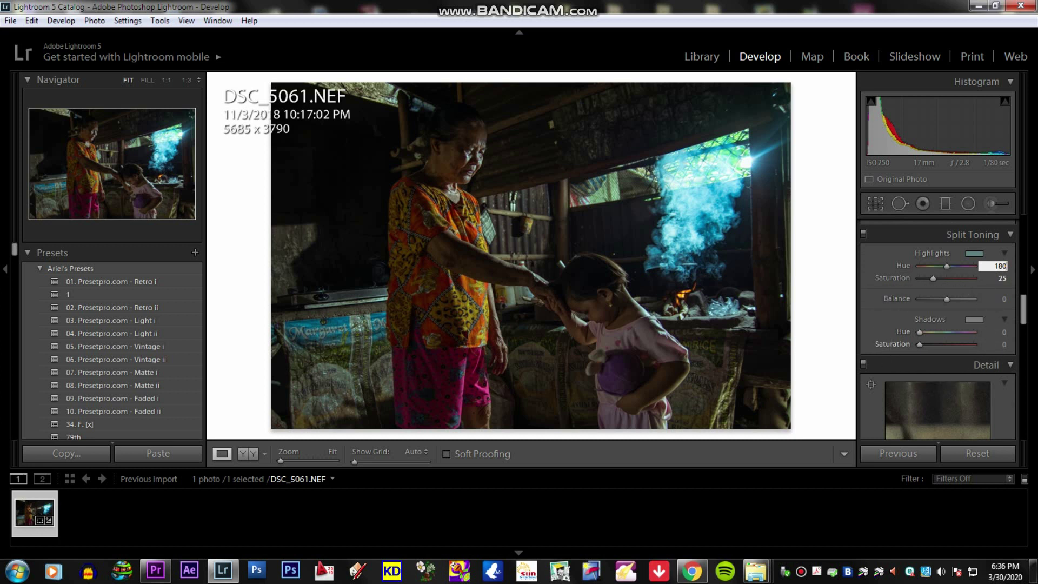
{"action": "key", "text": "Tab"}
{"action": "key", "text": "Tab"}
{"action": "key", "text": "Tab"}
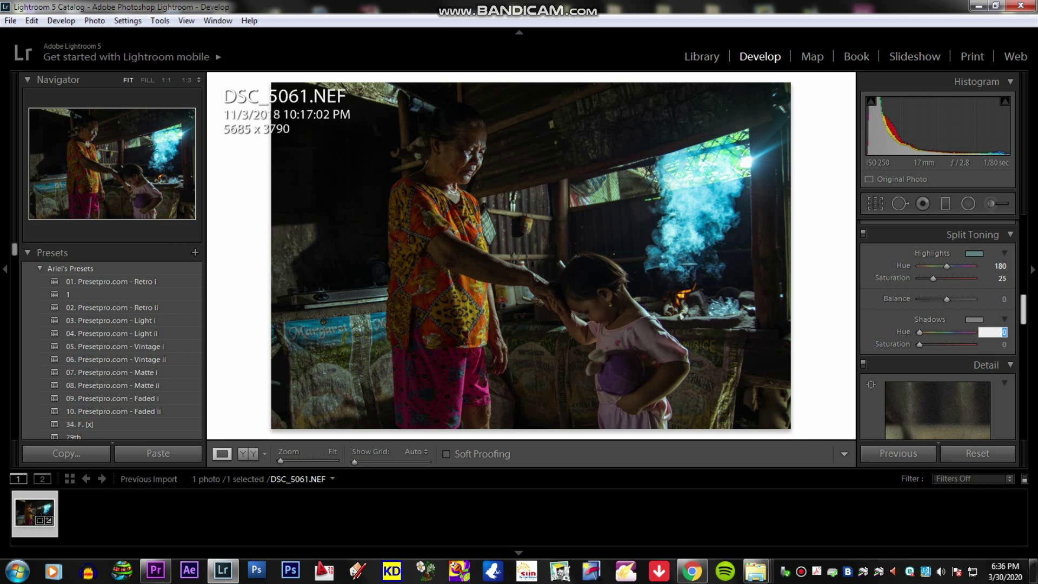
{"action": "type", "text": "231"}
{"action": "key", "text": "Tab"}
{"action": "key", "text": "shift+Tab"}
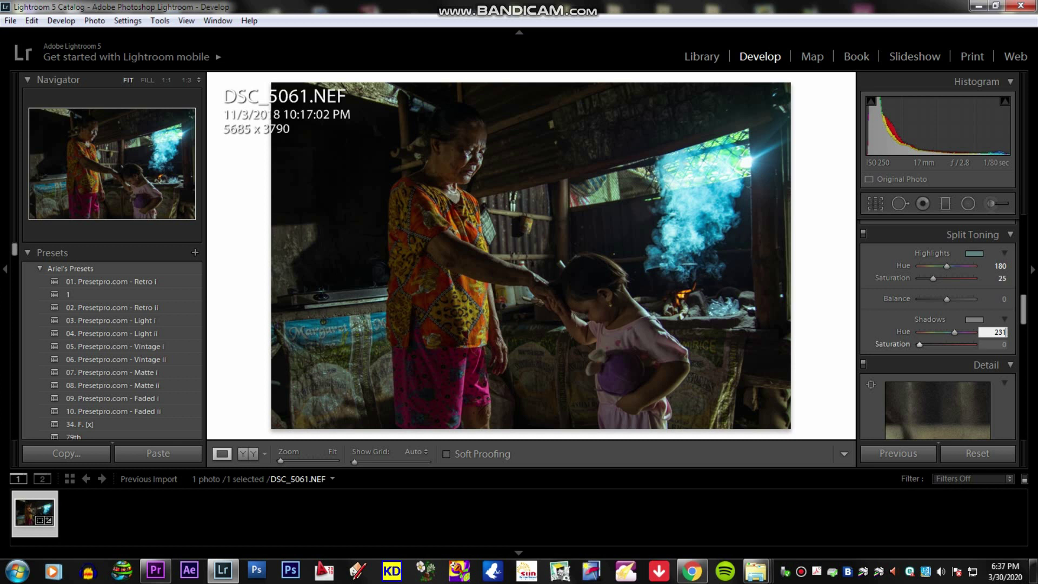
{"action": "key", "text": "Tab"}
{"action": "type", "text": "12"}
{"action": "key", "text": "Return"}
{"action": "key", "text": "Tab"}
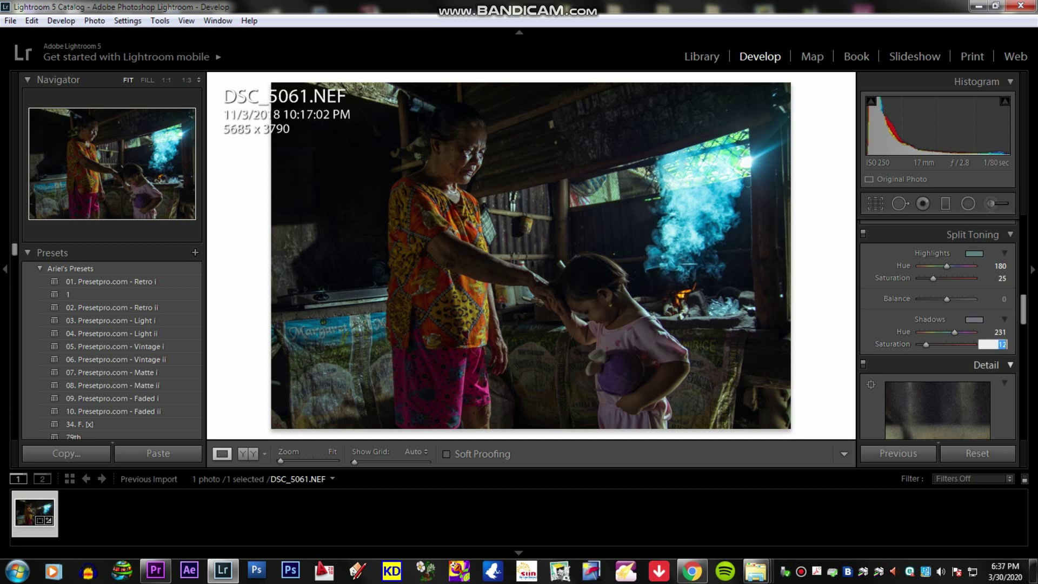
{"action": "type", "text": "20"}
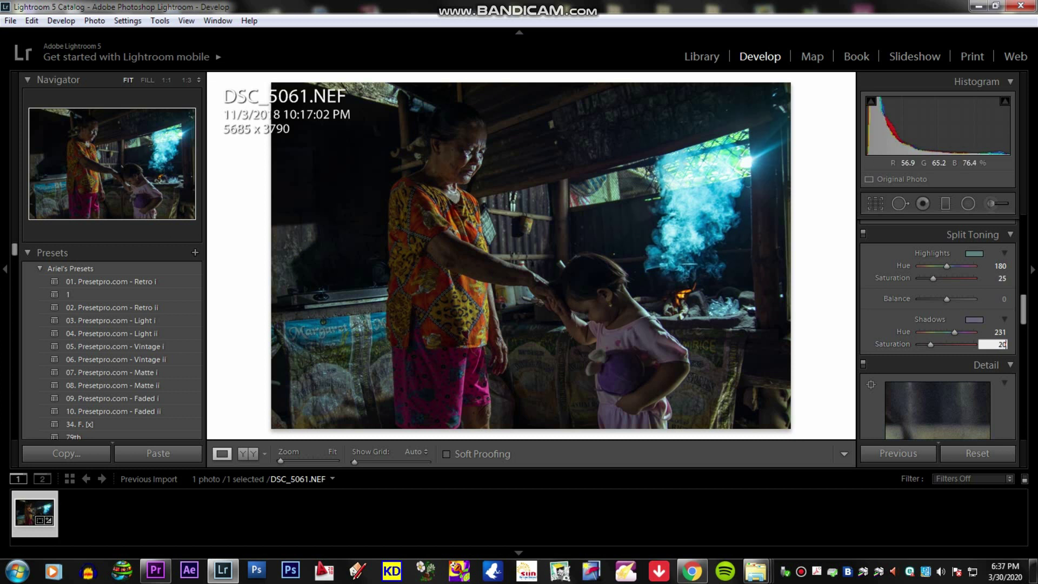
{"action": "key", "text": "Return"}
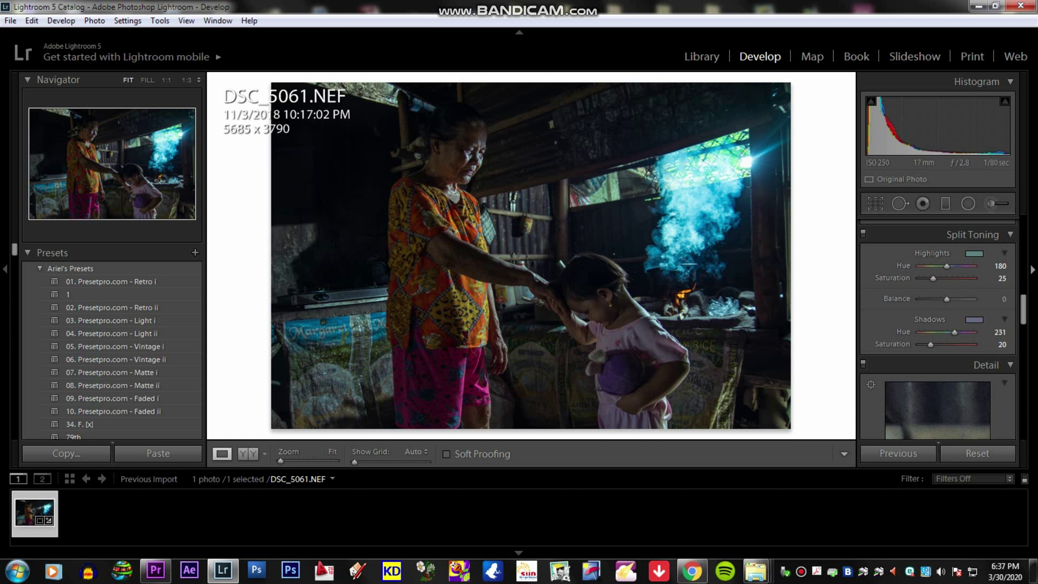
{"action": "scroll", "coordinate": [938, 324], "scroll_direction": "down", "scroll_amount": 3}
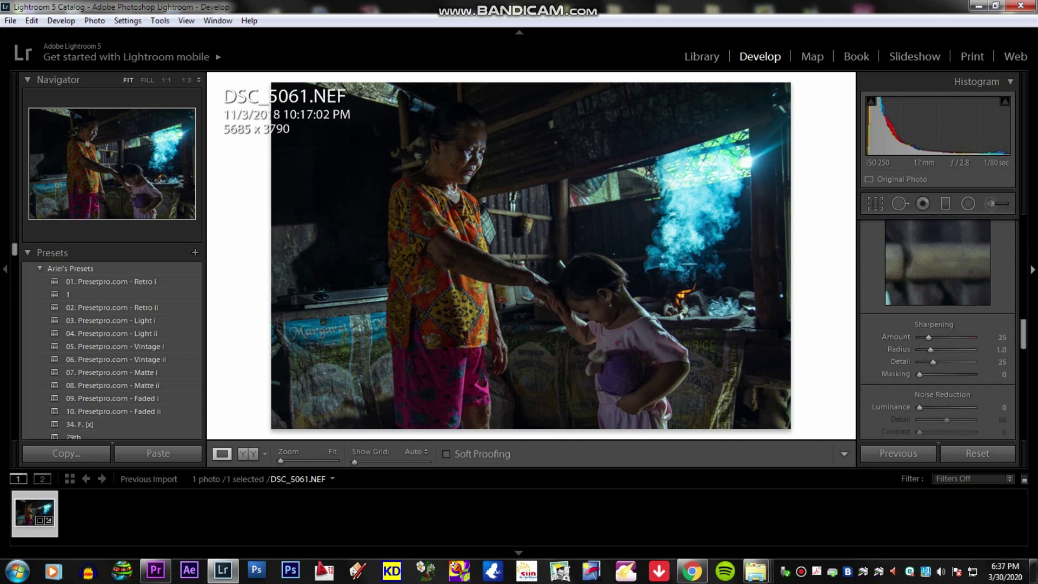
Set sharpening Amount to 75 and Detail to 30.
{"action": "left_click", "coordinate": [1002, 337]}
{"action": "type", "text": "75"}
{"action": "left_click", "coordinate": [1001, 362]}
{"action": "type", "text": "30"}
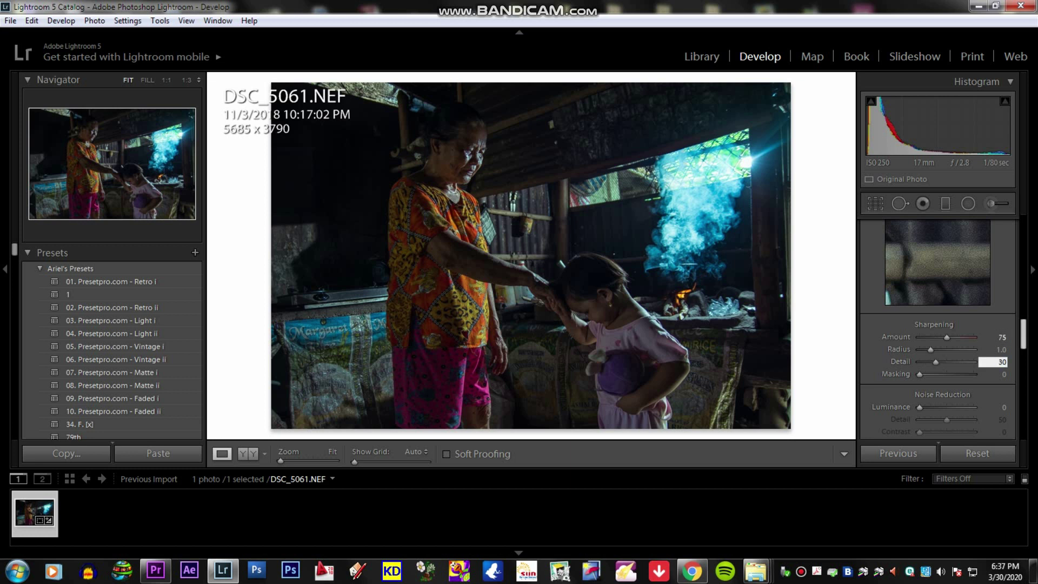
Inspect the smoke at 1:1 and set luminance noise reduction to 36.
{"action": "scroll", "coordinate": [938, 325], "scroll_direction": "down", "scroll_amount": 3}
{"action": "left_click", "coordinate": [681, 237]}
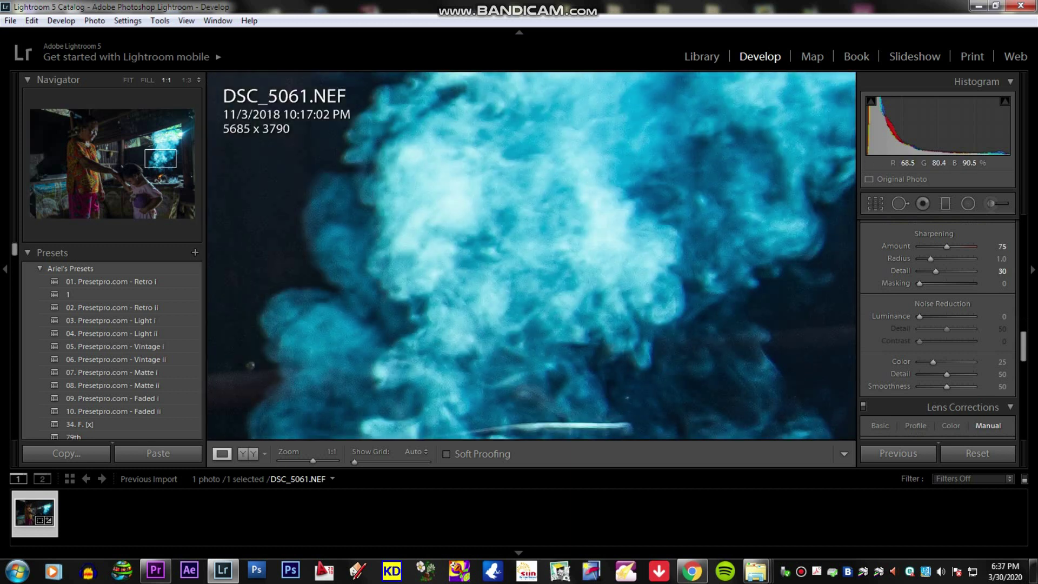
{"action": "left_click_drag", "start_coordinate": [540, 270], "coordinate": [562, 222]}
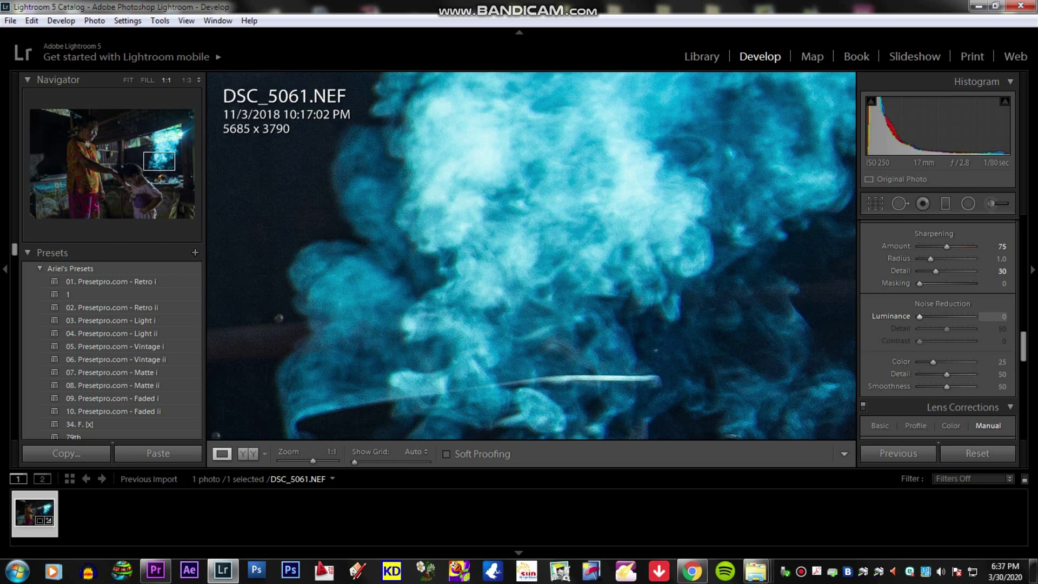
{"action": "left_click", "coordinate": [1003, 317]}
{"action": "type", "text": "36"}
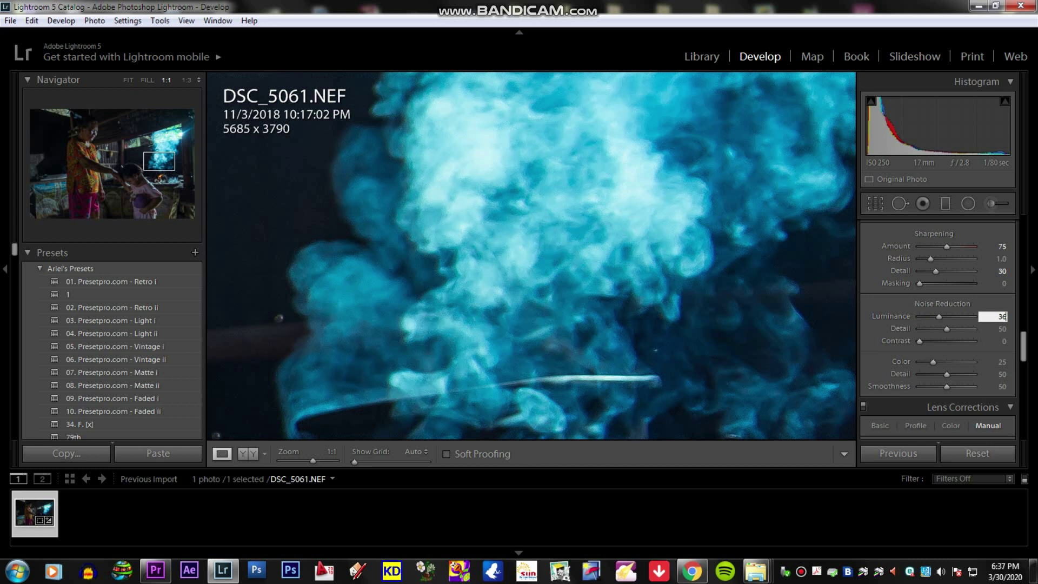
{"action": "key", "text": "Return"}
{"action": "key", "text": "z"}
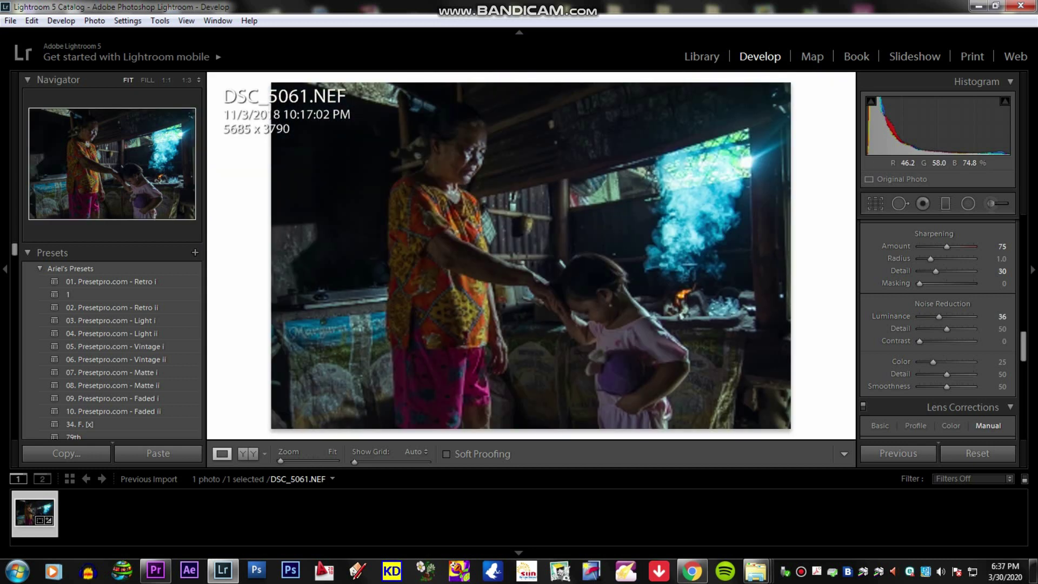
{"action": "right_click", "coordinate": [683, 212]}
{"action": "key", "text": "ctrl+equal"}
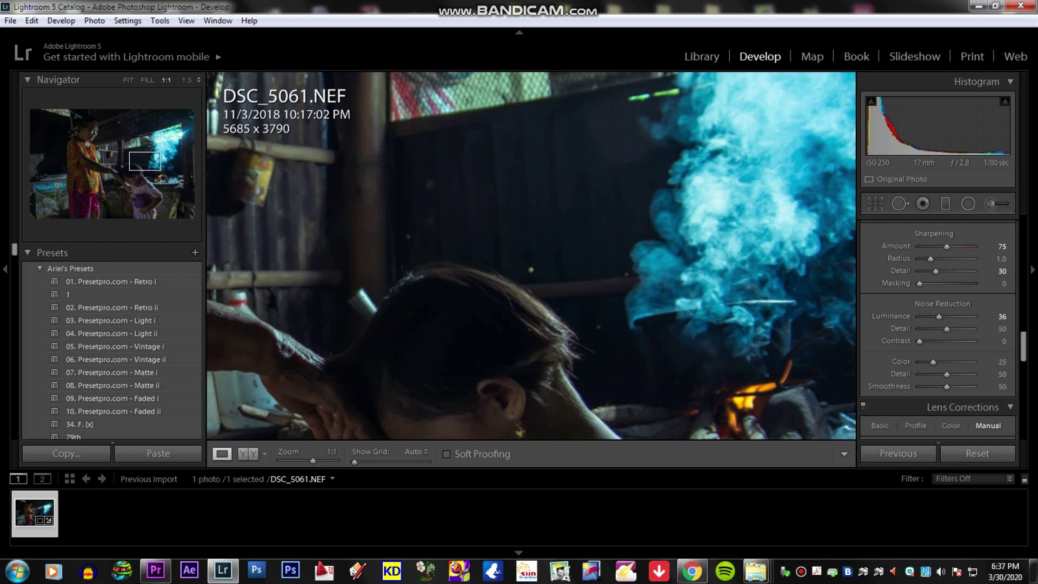
{"action": "key", "text": "ctrl+equal"}
{"action": "key", "text": "z"}
{"action": "left_click", "coordinate": [1033, 269]}
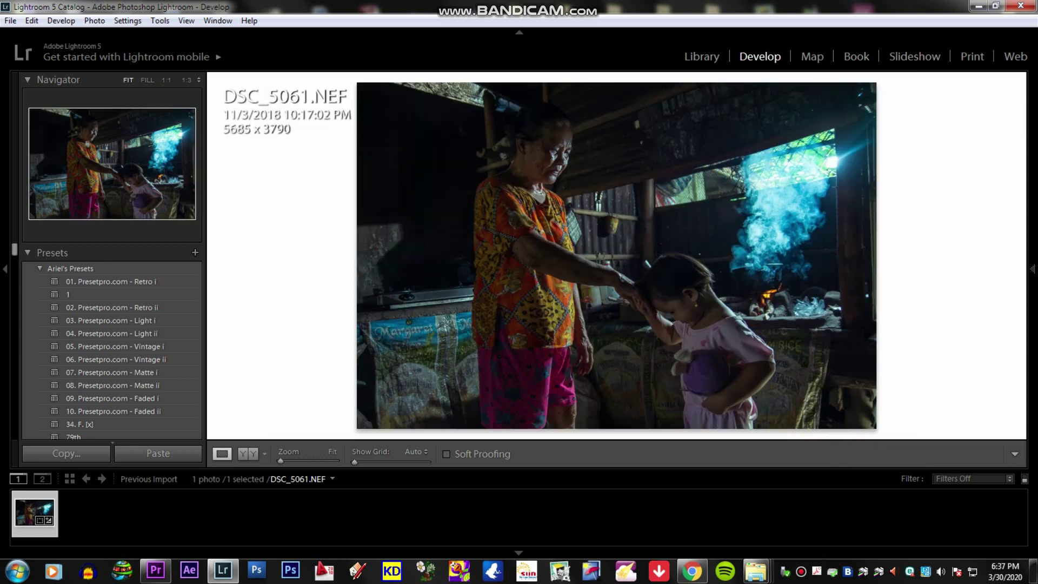
Raise Color noise reduction from 25 to 44 in the Detail panel.
{"action": "left_click", "coordinate": [1032, 269]}
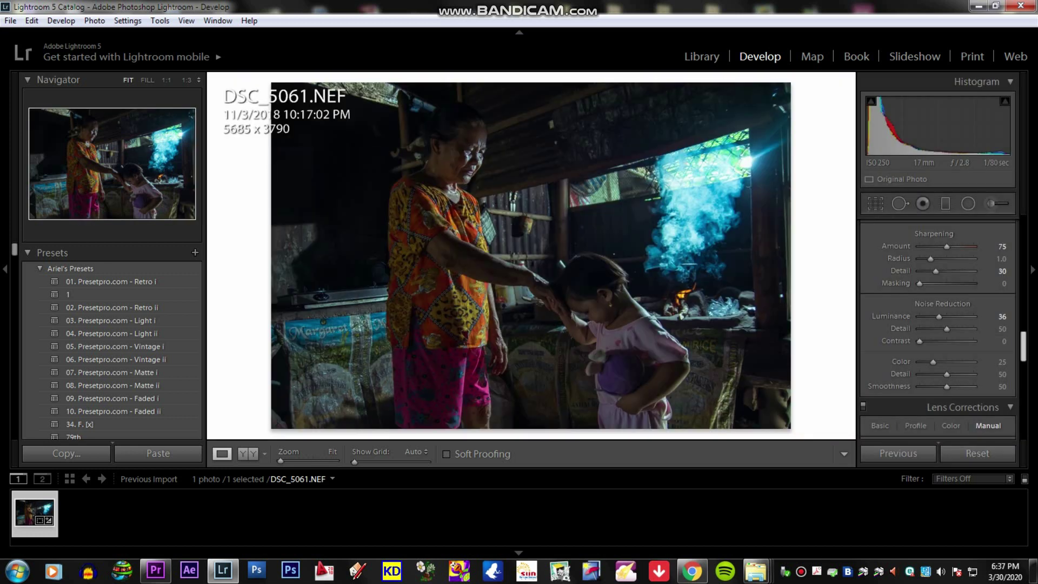
{"action": "scroll", "coordinate": [938, 328], "scroll_direction": "down", "scroll_amount": 1}
{"action": "scroll", "coordinate": [938, 328], "scroll_direction": "down", "scroll_amount": 2}
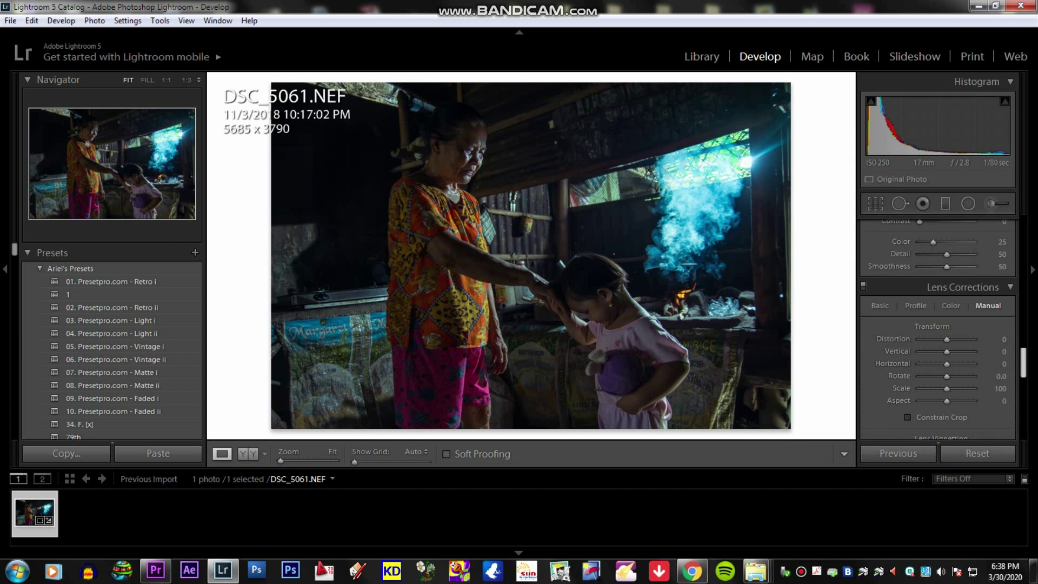
{"action": "scroll", "coordinate": [938, 329], "scroll_direction": "up", "scroll_amount": 3}
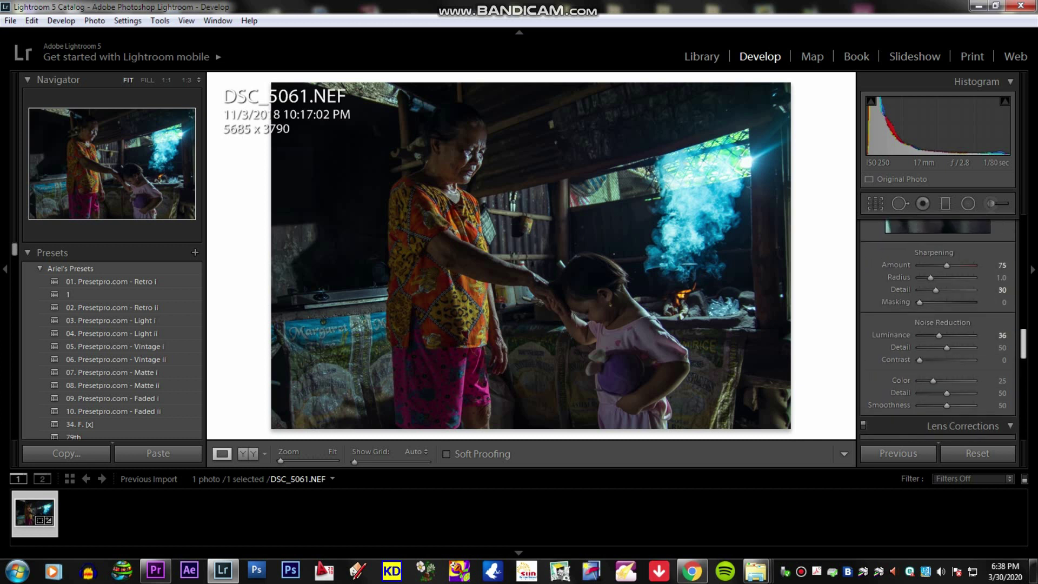
{"action": "left_click", "coordinate": [999, 380]}
{"action": "type", "text": "44"}
{"action": "key", "text": "Return"}
{"action": "scroll", "coordinate": [938, 327], "scroll_direction": "down", "scroll_amount": 5}
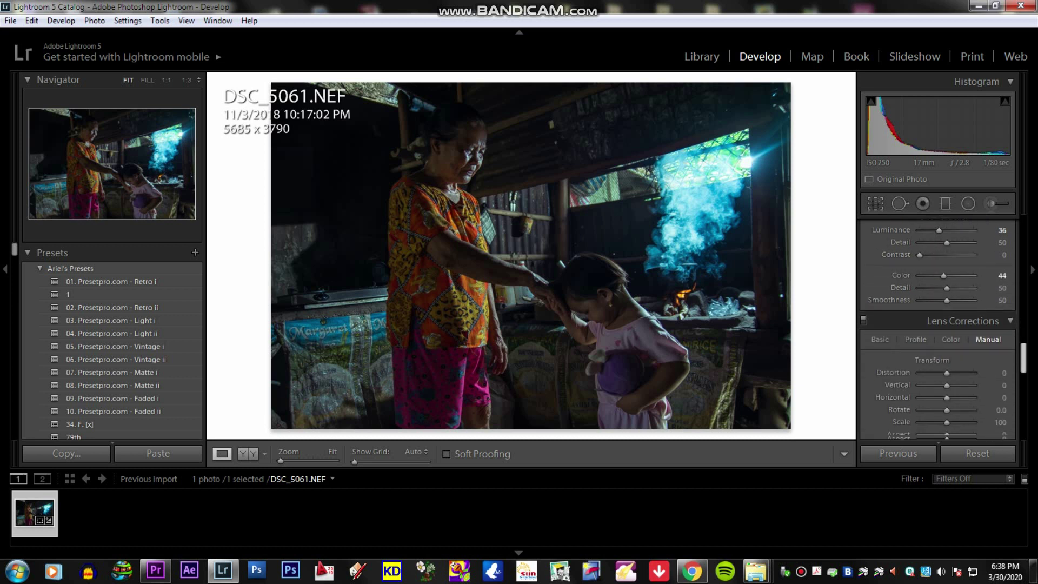
Set the post-crop vignette to Amount −11, Midpoint 27 and Feather 59.
{"action": "scroll", "coordinate": [938, 327], "scroll_direction": "down", "scroll_amount": 2}
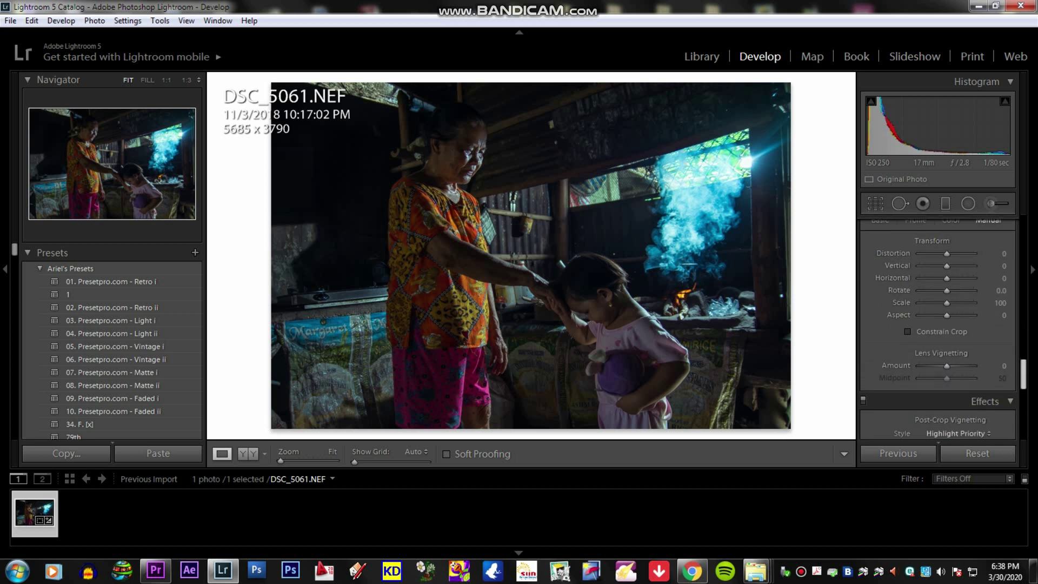
{"action": "scroll", "coordinate": [938, 325], "scroll_direction": "down", "scroll_amount": 1}
{"action": "scroll", "coordinate": [937, 325], "scroll_direction": "down", "scroll_amount": 1}
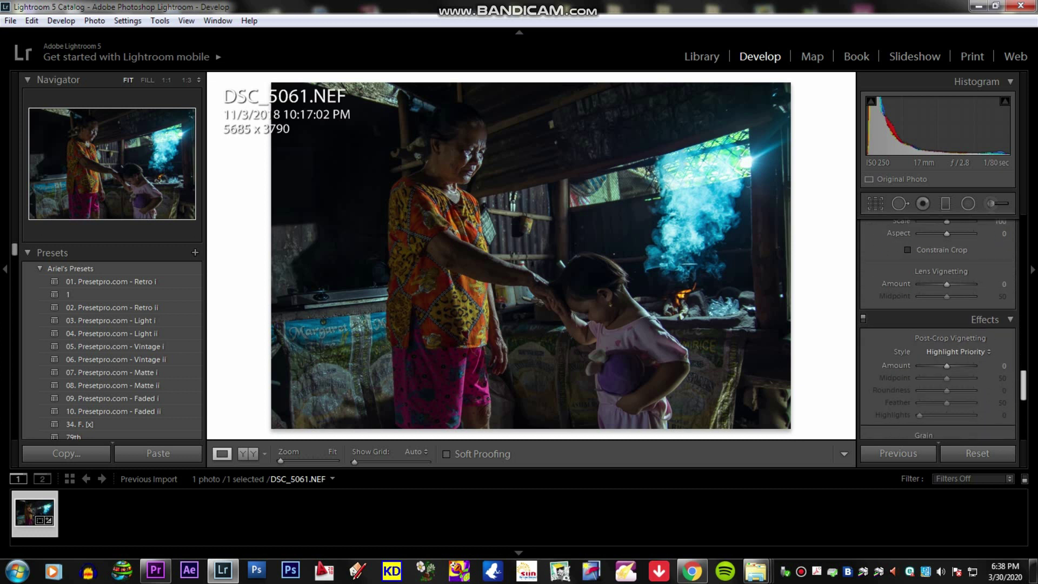
{"action": "scroll", "coordinate": [938, 330], "scroll_direction": "down", "scroll_amount": 1}
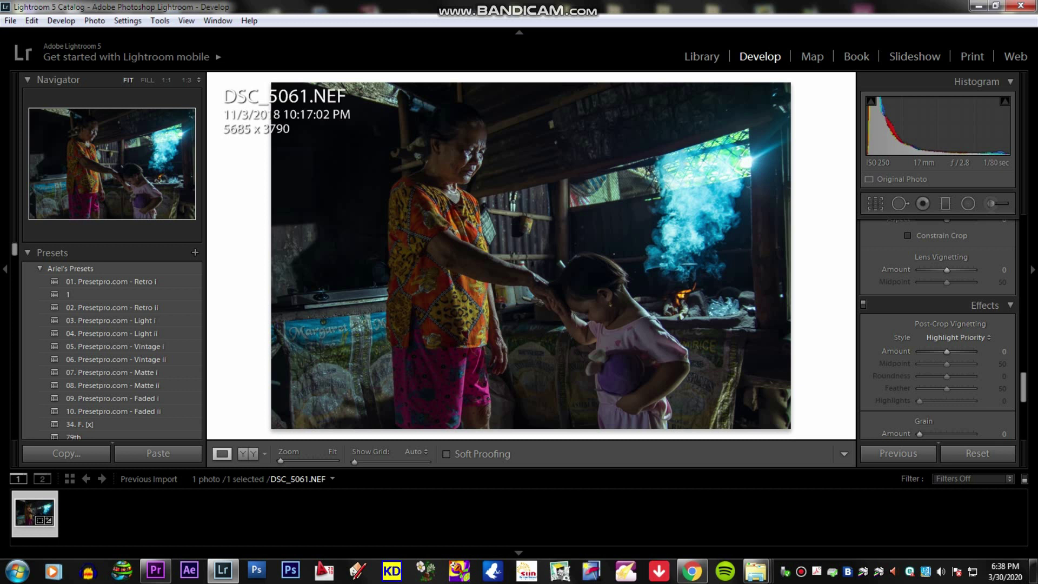
{"action": "left_click", "coordinate": [1004, 352]}
{"action": "type", "text": "-11"}
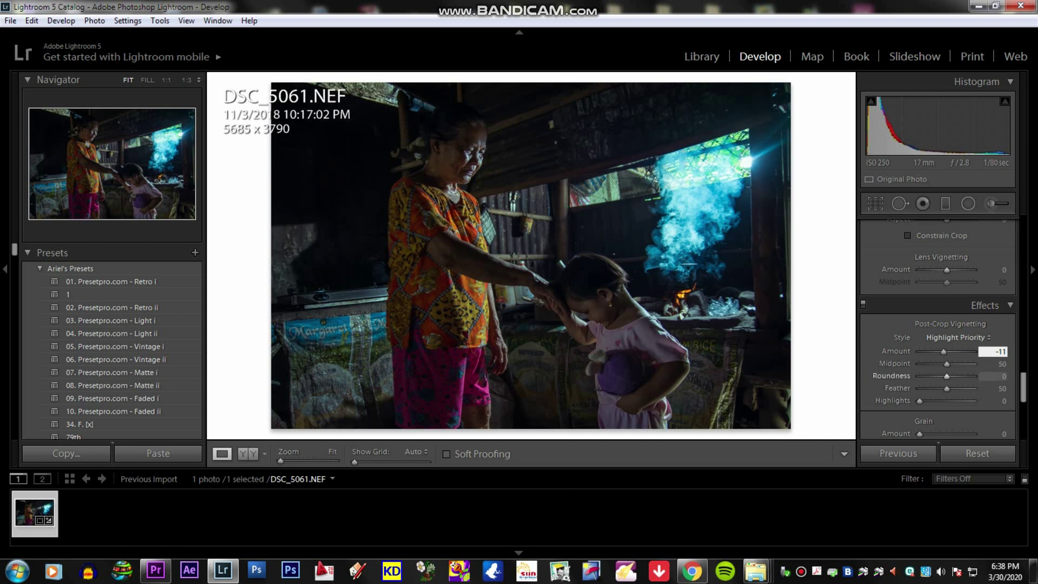
{"action": "key", "text": "Tab"}
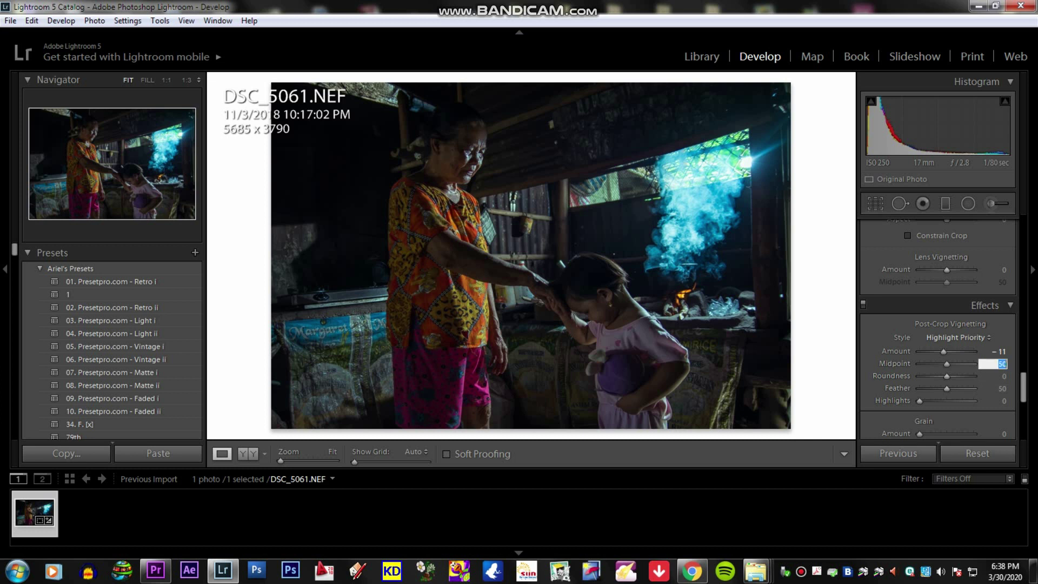
{"action": "type", "text": "27"}
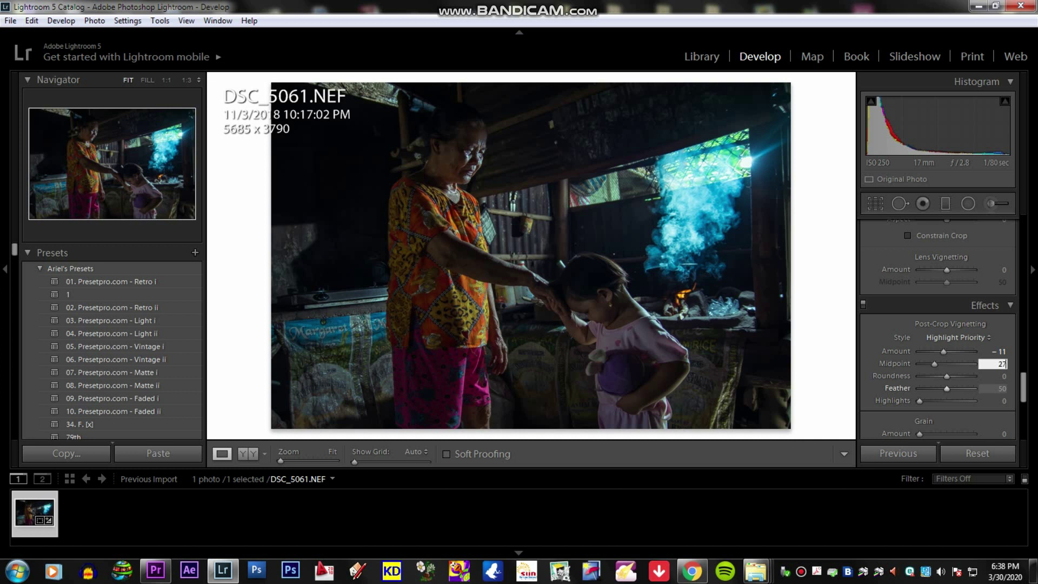
{"action": "key", "text": "Tab"}
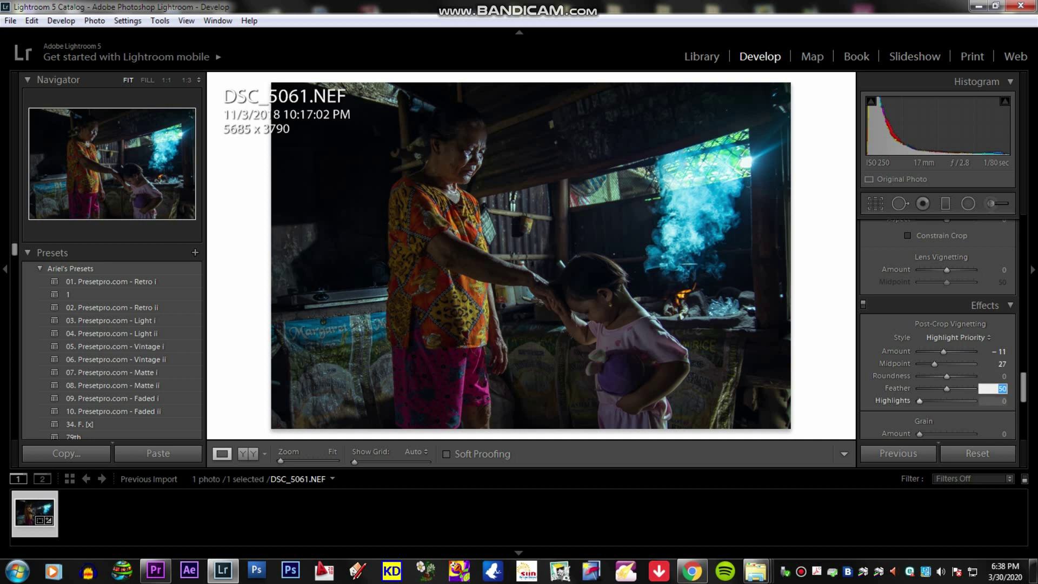
{"action": "type", "text": "59"}
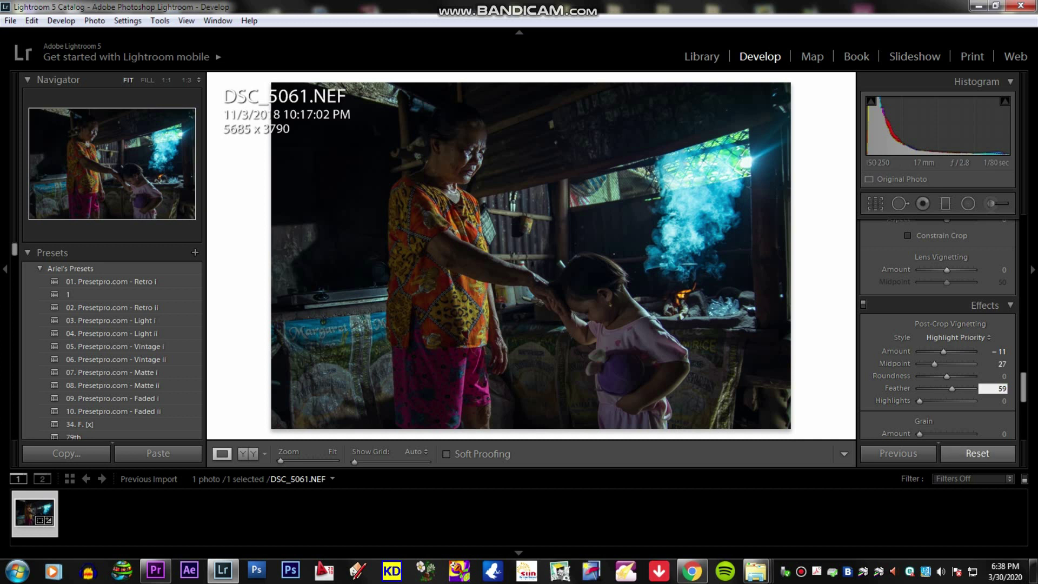
{"action": "key", "text": "Return"}
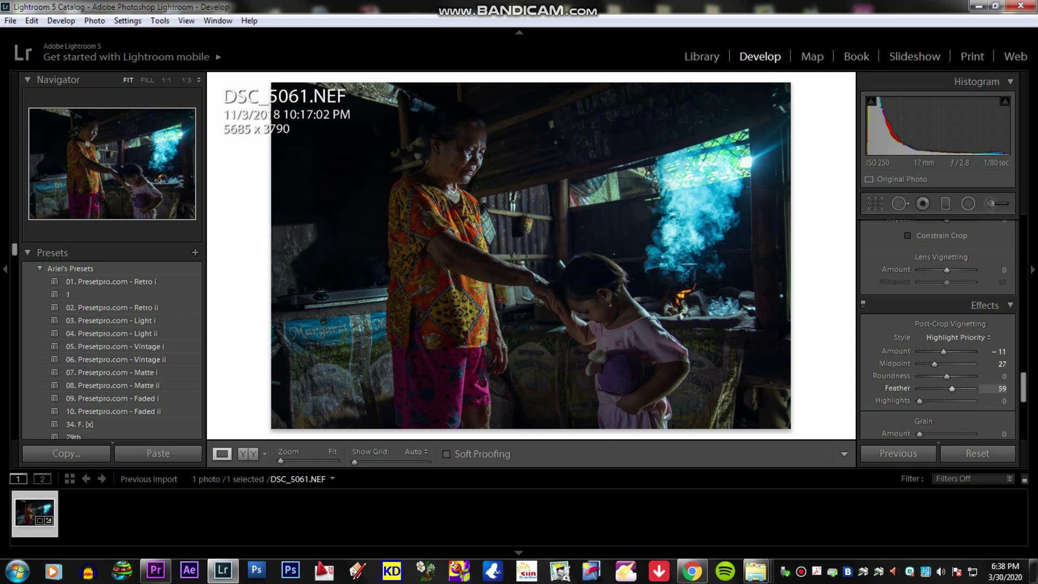
Try other vignette Feather values, then settle it back at 59.
{"action": "left_click_drag", "start_coordinate": [1001, 389], "coordinate": [968, 388]}
{"action": "left_click_drag", "start_coordinate": [1001, 389], "coordinate": [1036, 388]}
{"action": "left_click_drag", "start_coordinate": [1036, 388], "coordinate": [1032, 388]}
{"action": "left_click", "coordinate": [1002, 388]}
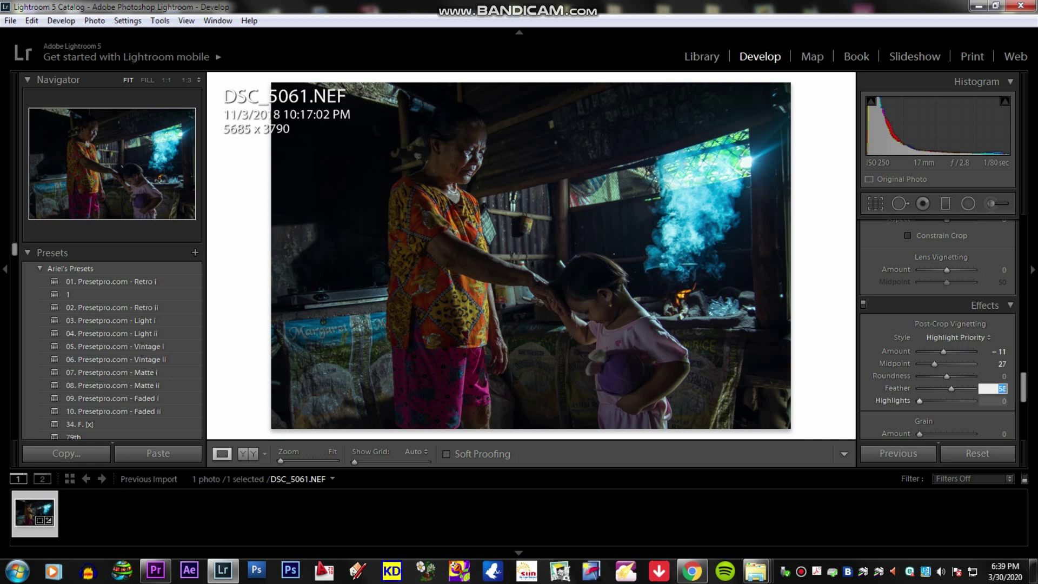
{"action": "type", "text": "59"}
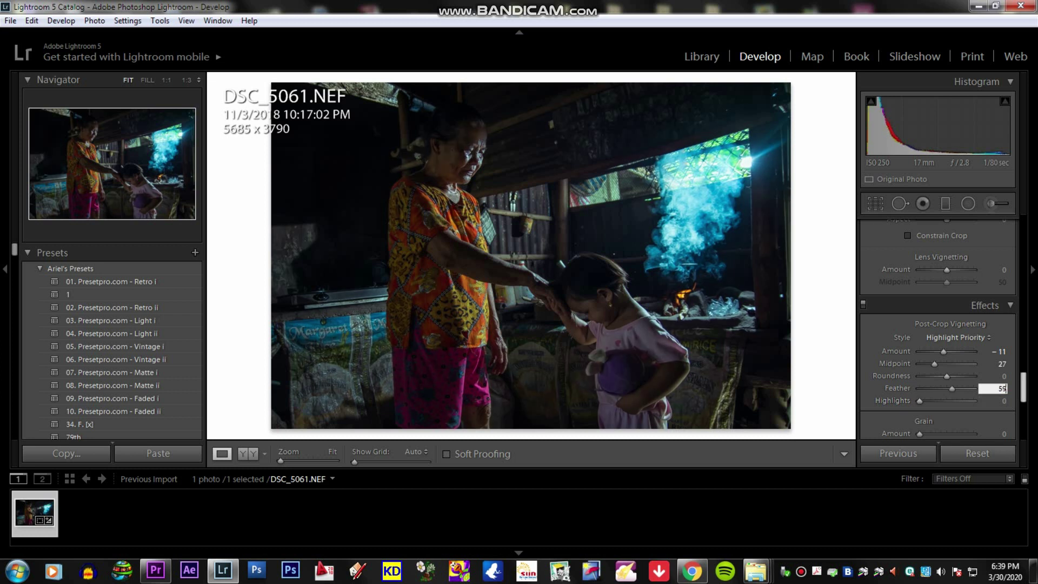
{"action": "scroll", "coordinate": [938, 329], "scroll_direction": "down", "scroll_amount": 1}
{"action": "scroll", "coordinate": [938, 330], "scroll_direction": "down", "scroll_amount": 2}
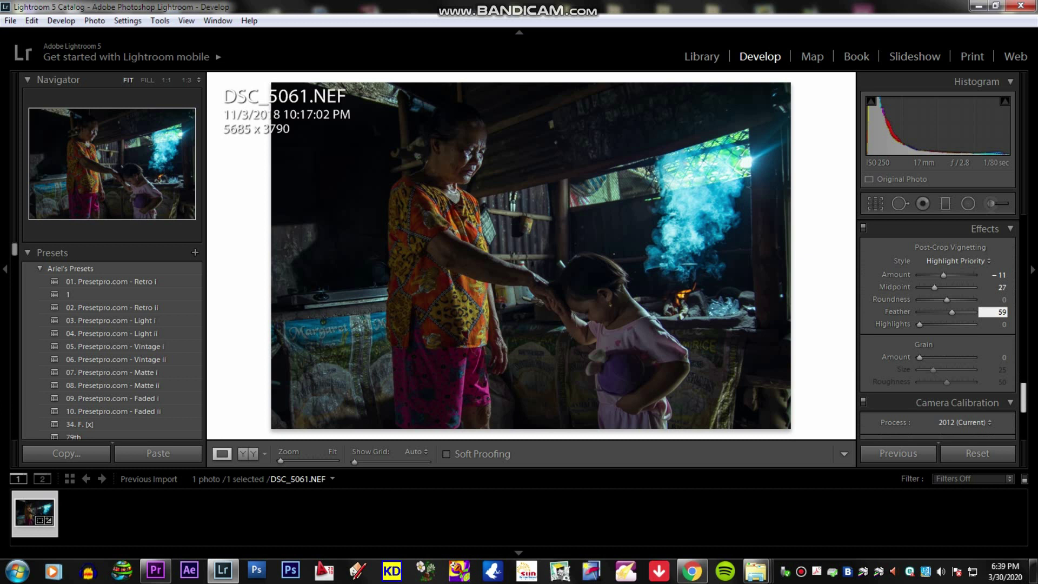
{"action": "scroll", "coordinate": [938, 330], "scroll_direction": "down", "scroll_amount": 1}
{"action": "left_click_drag", "start_coordinate": [1023, 400], "coordinate": [1023, 230]}
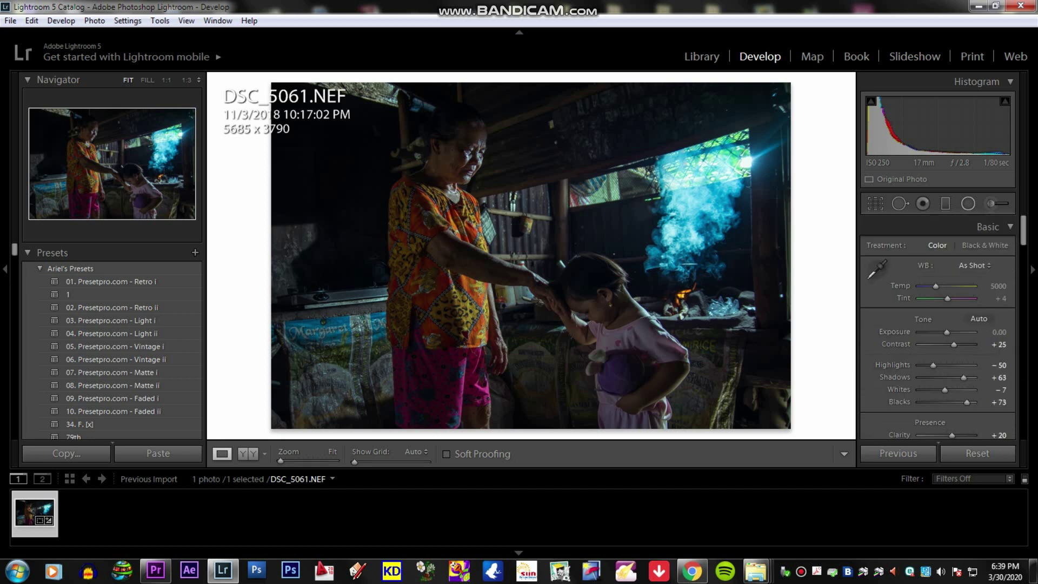
Draw a radial filter ellipse centred over the woman and girl.
{"action": "left_click", "coordinate": [968, 204]}
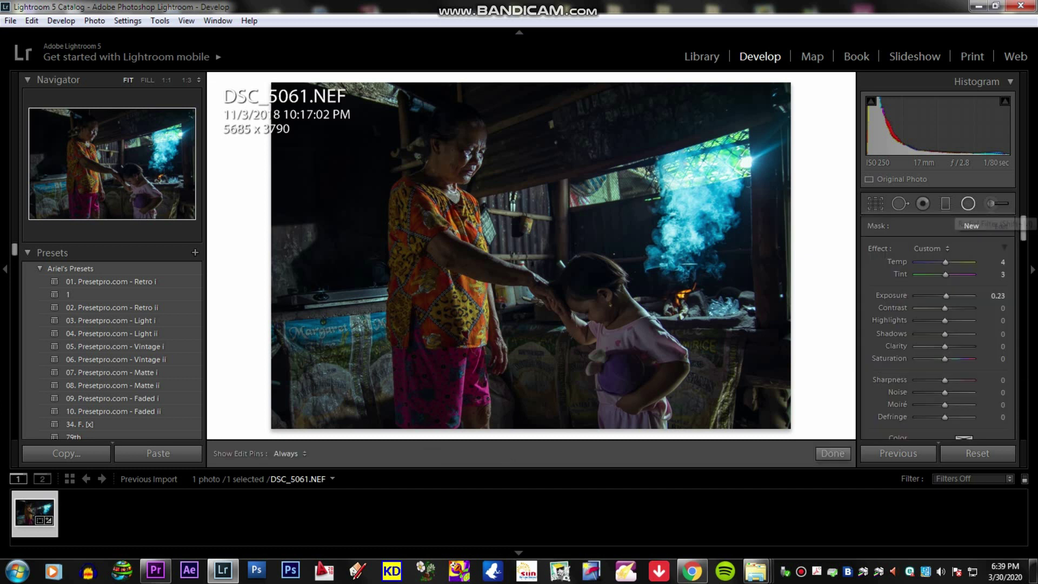
{"action": "left_click_drag", "start_coordinate": [443, 190], "coordinate": [648, 309]}
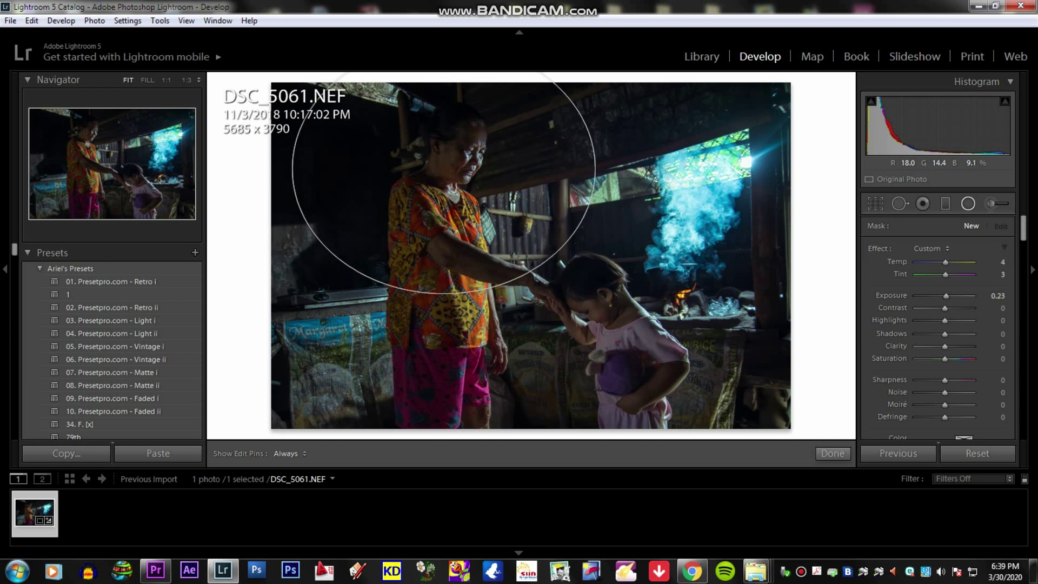
{"action": "mouse_move", "coordinate": [443, 190]}
{"action": "left_mouse_down"}
{"action": "mouse_move", "coordinate": [527, 246]}
{"action": "mouse_move", "coordinate": [522, 237]}
{"action": "left_mouse_up"}
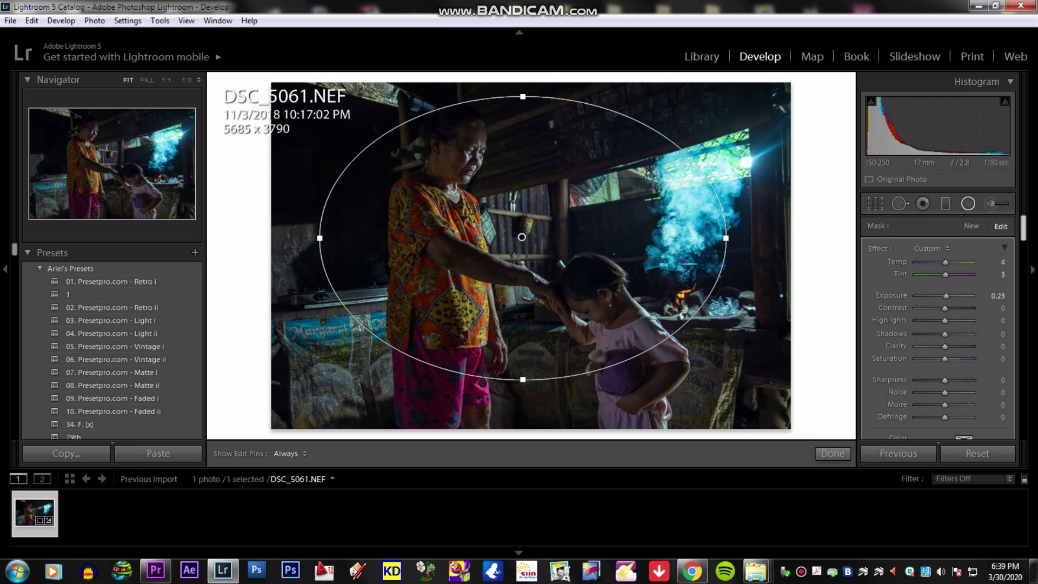
{"action": "scroll", "coordinate": [1023, 233], "scroll_direction": "down", "scroll_amount": 5}
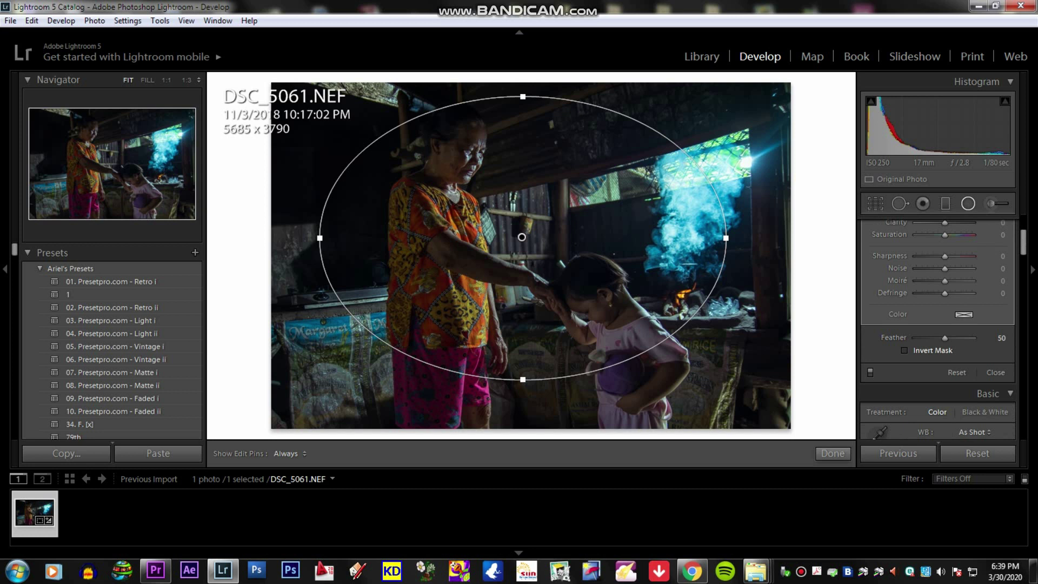
Invert the radial filter's mask and set its exposure to 0.12.
{"action": "left_click", "coordinate": [904, 350]}
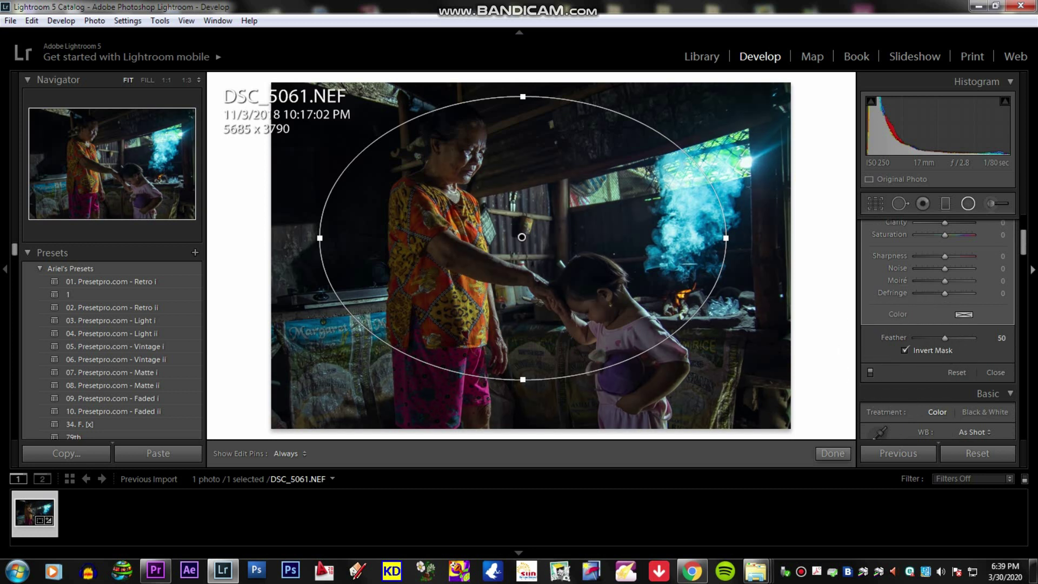
{"action": "scroll", "coordinate": [1023, 237], "scroll_direction": "up", "scroll_amount": 3}
{"action": "scroll", "coordinate": [943, 324], "scroll_direction": "up", "scroll_amount": 1}
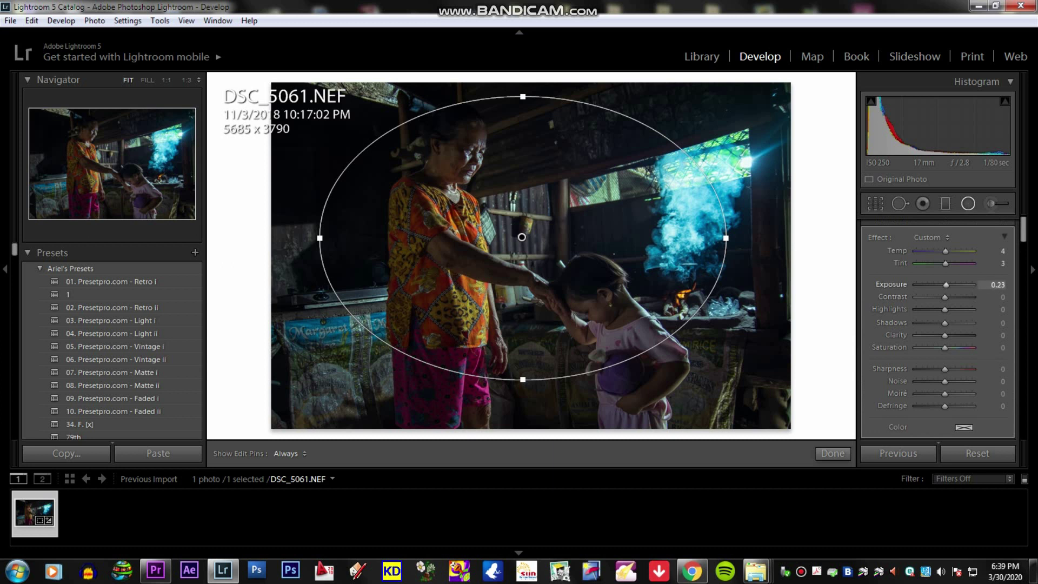
{"action": "left_click_drag", "start_coordinate": [998, 284], "coordinate": [981, 285]}
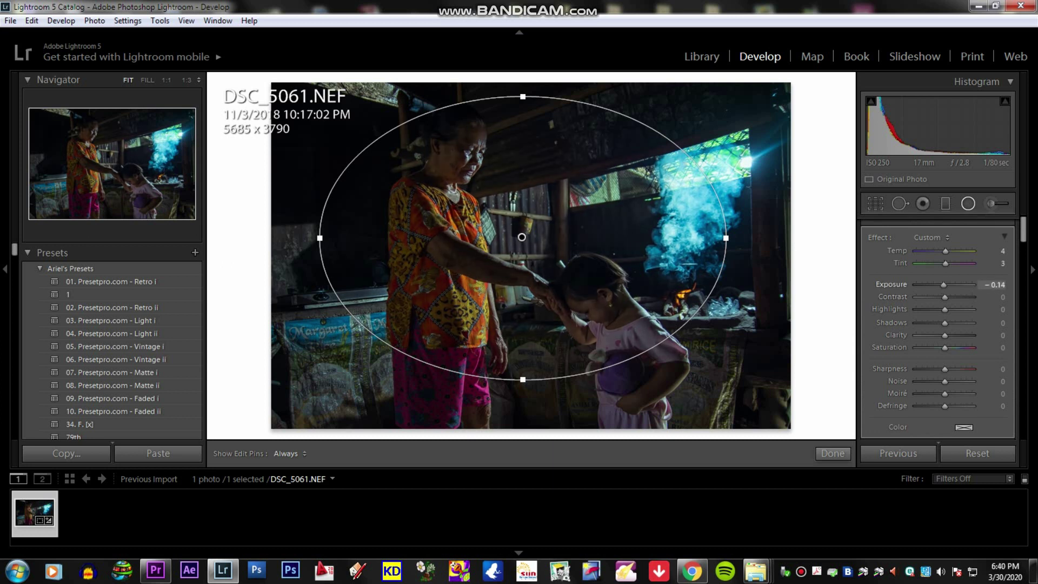
{"action": "left_click", "coordinate": [995, 284]}
{"action": "type", "text": "0.12"}
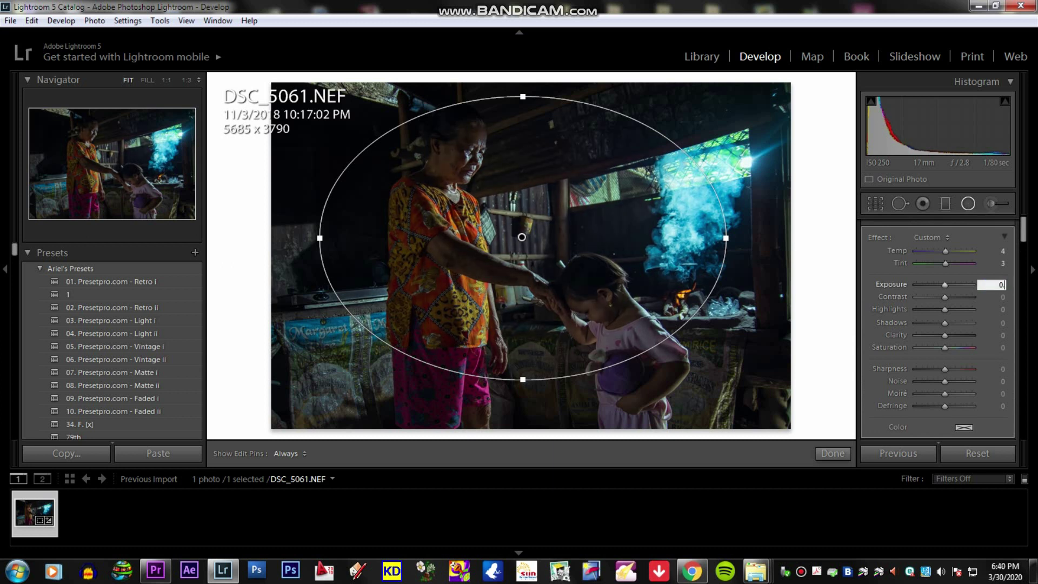
{"action": "key", "text": "Return"}
{"action": "left_click", "coordinate": [833, 453]}
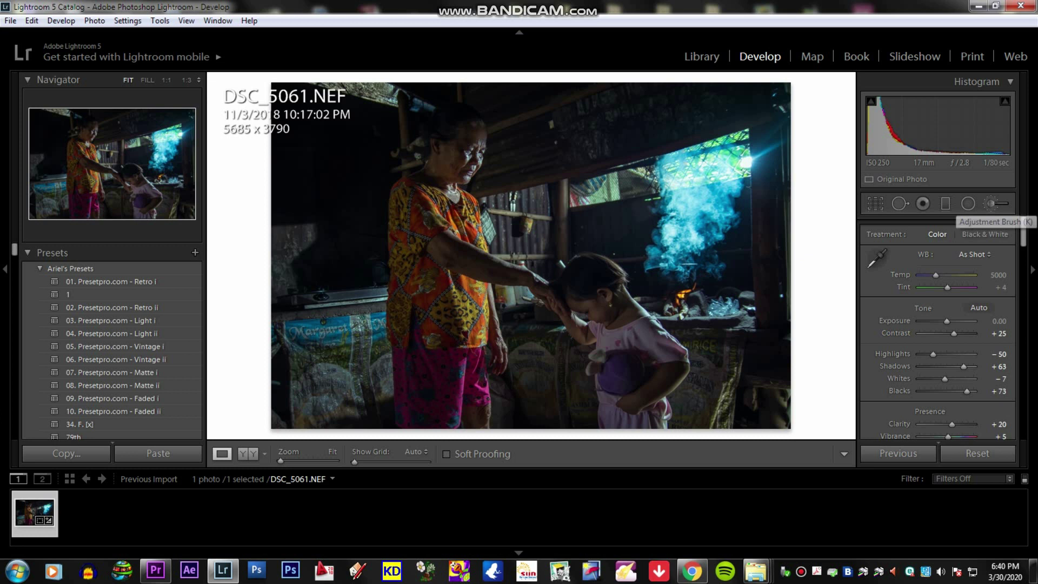
Set the brush adjustment pinned on the girl's face to 0.30 exposure, then close the brush.
{"action": "left_click", "coordinate": [969, 203]}
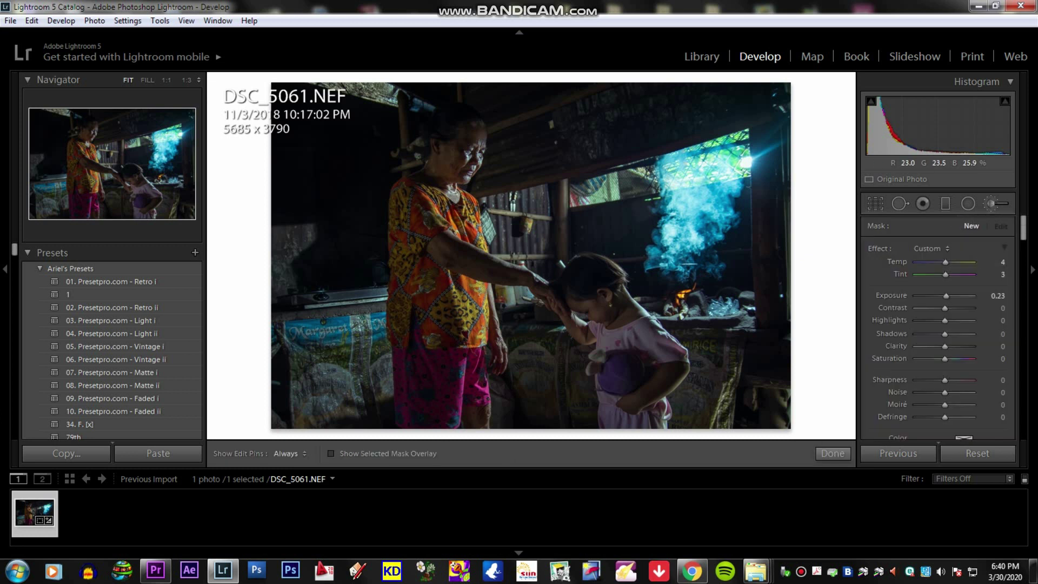
{"action": "key", "text": "h"}
{"action": "left_click", "coordinate": [587, 315]}
{"action": "left_click", "coordinate": [998, 296]}
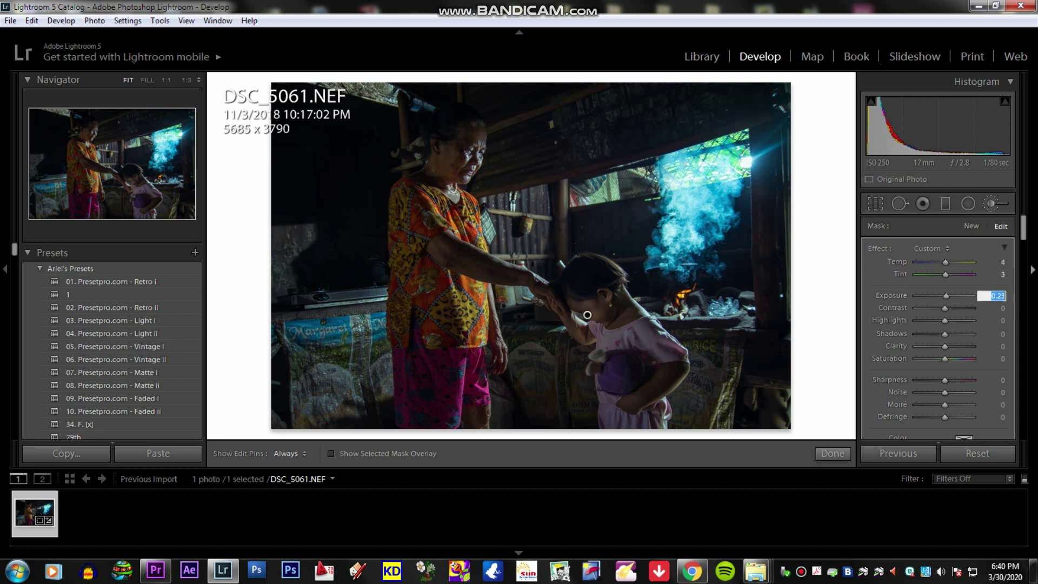
{"action": "type", "text": "0.3"}
{"action": "key", "text": "Return"}
{"action": "key", "text": "k"}
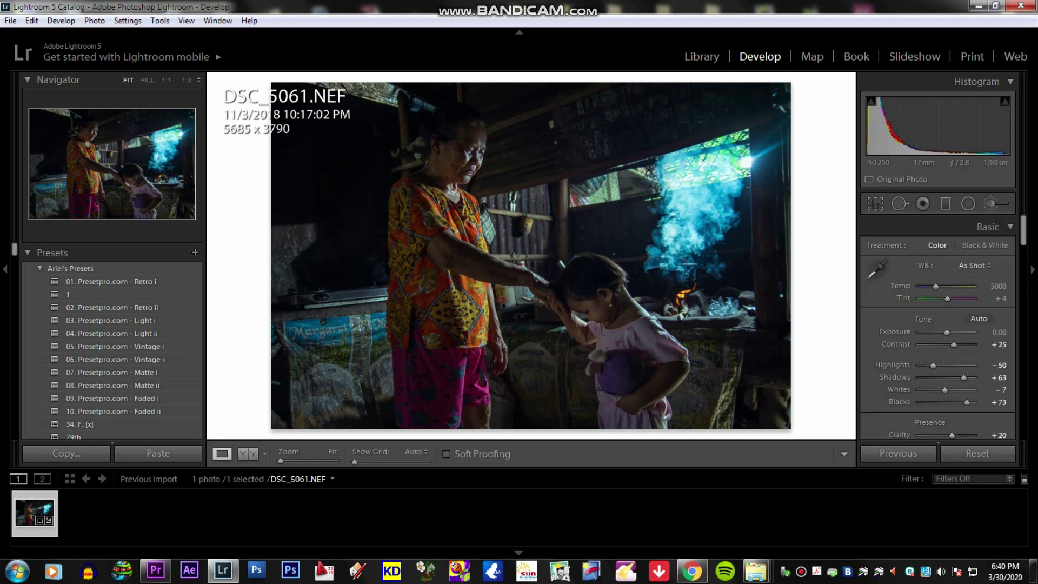
{"action": "key", "text": "k"}
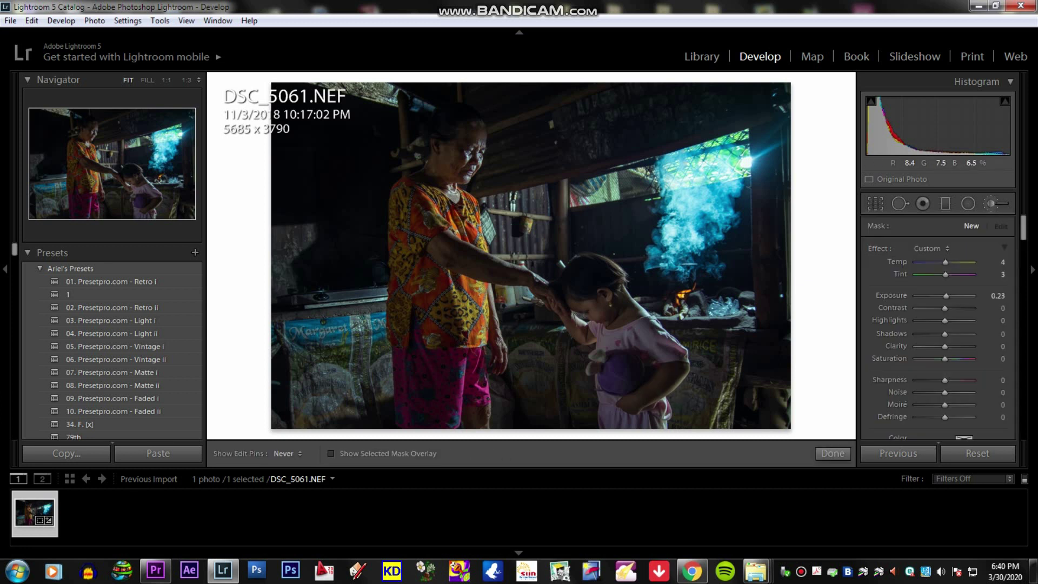
{"action": "left_click", "coordinate": [681, 376]}
{"action": "key", "text": "k"}
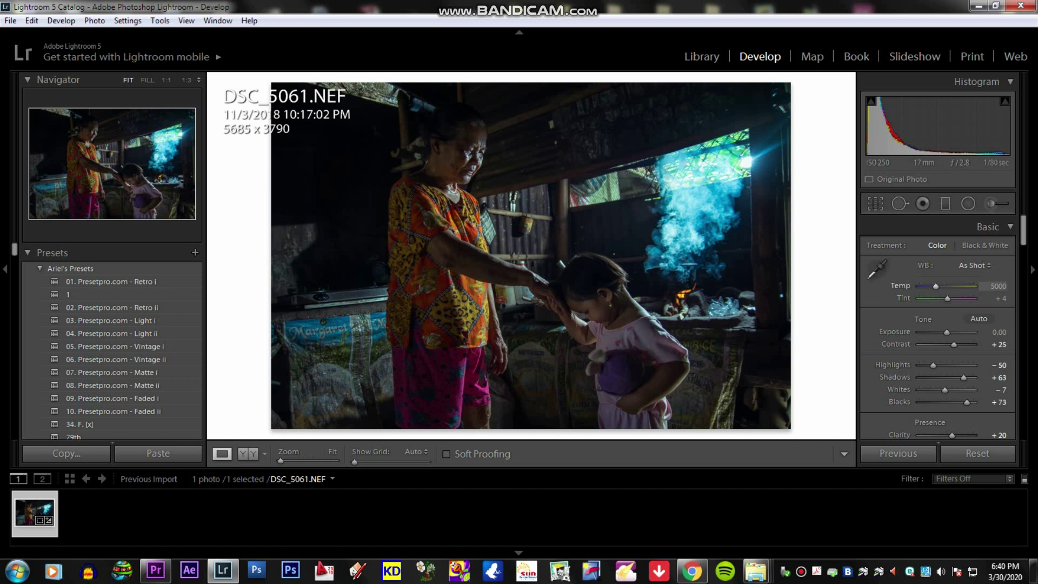
Warm the white balance temperature to 6540.
{"action": "left_click", "coordinate": [994, 288]}
{"action": "left_click", "coordinate": [993, 286]}
{"action": "key", "text": "Return"}
{"action": "left_click_drag", "start_coordinate": [999, 286], "coordinate": [1013, 286]}
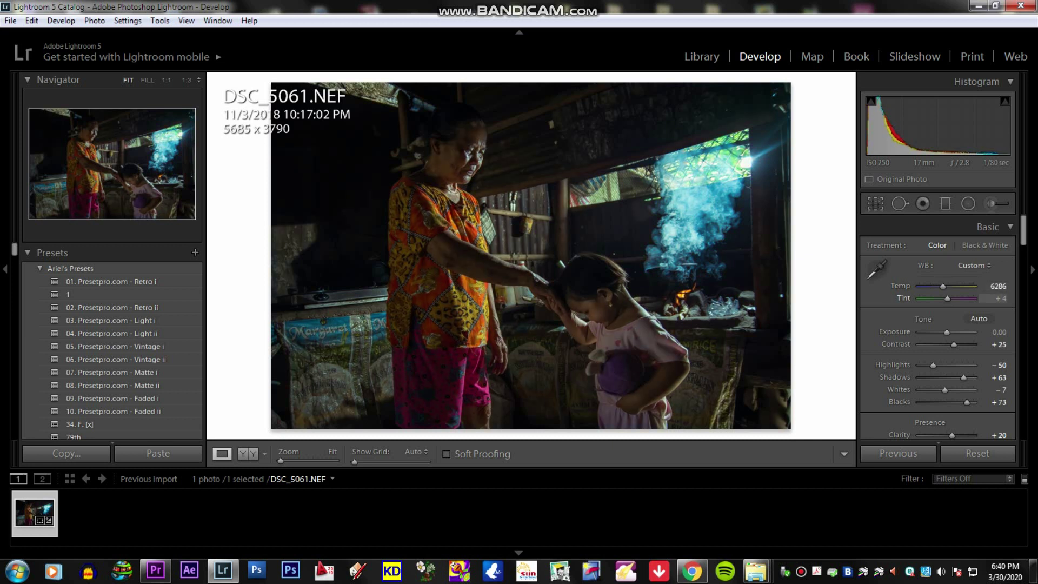
{"action": "left_click", "coordinate": [997, 286]}
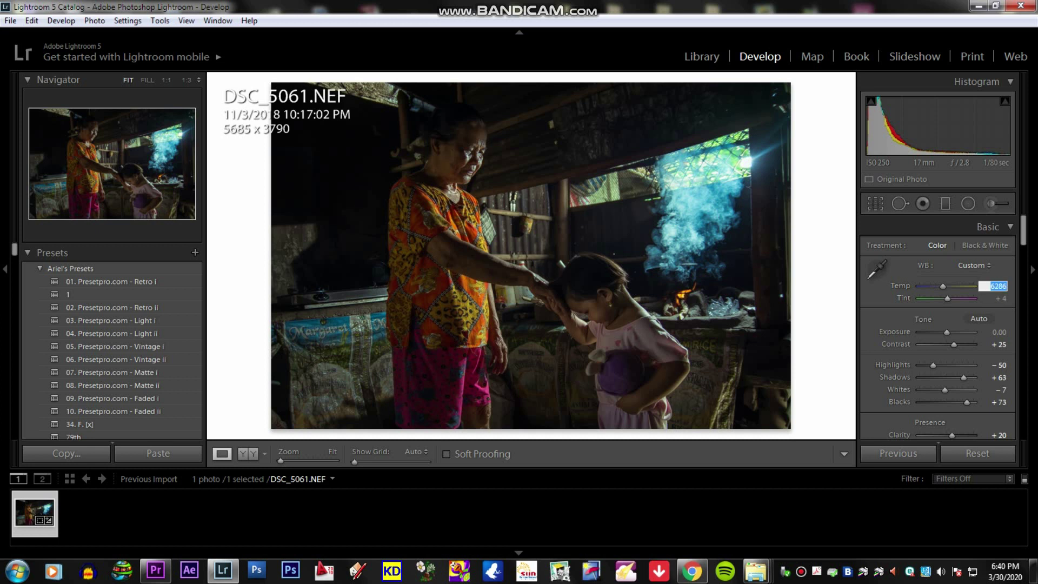
{"action": "type", "text": "6540"}
{"action": "key", "text": "Return"}
Set the white balance tint to +6.
{"action": "key", "text": "Tab"}
{"action": "key", "text": "Tab"}
{"action": "type", "text": "11"}
{"action": "key", "text": "Return"}
{"action": "key", "text": "Tab"}
{"action": "type", "text": "+6"}
{"action": "key", "text": "Return"}
Start an export of the photo and name the file 'Mano po 2'.
{"action": "right_click", "coordinate": [26, 513]}
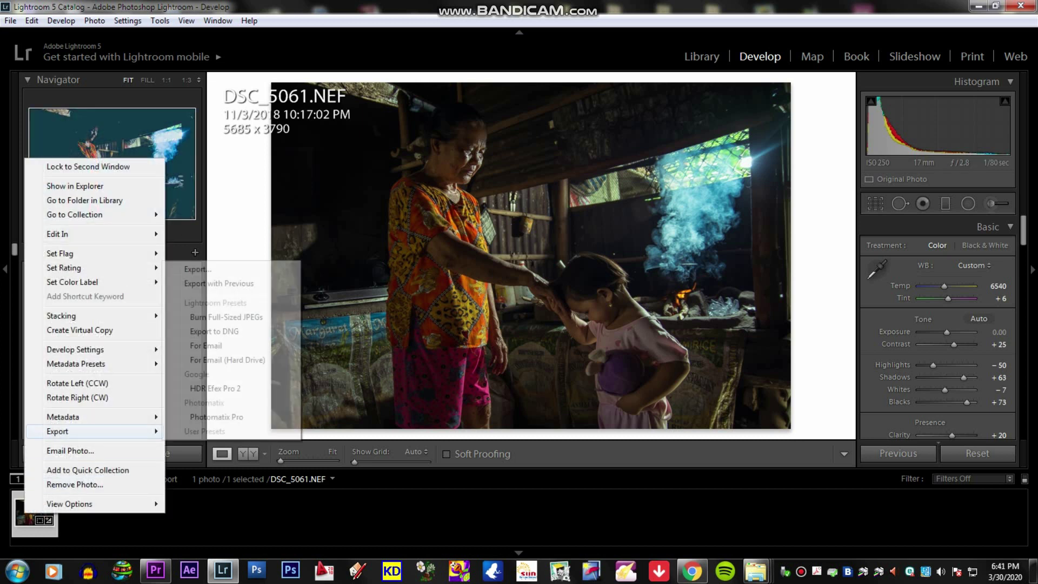
{"action": "left_click", "coordinate": [198, 268]}
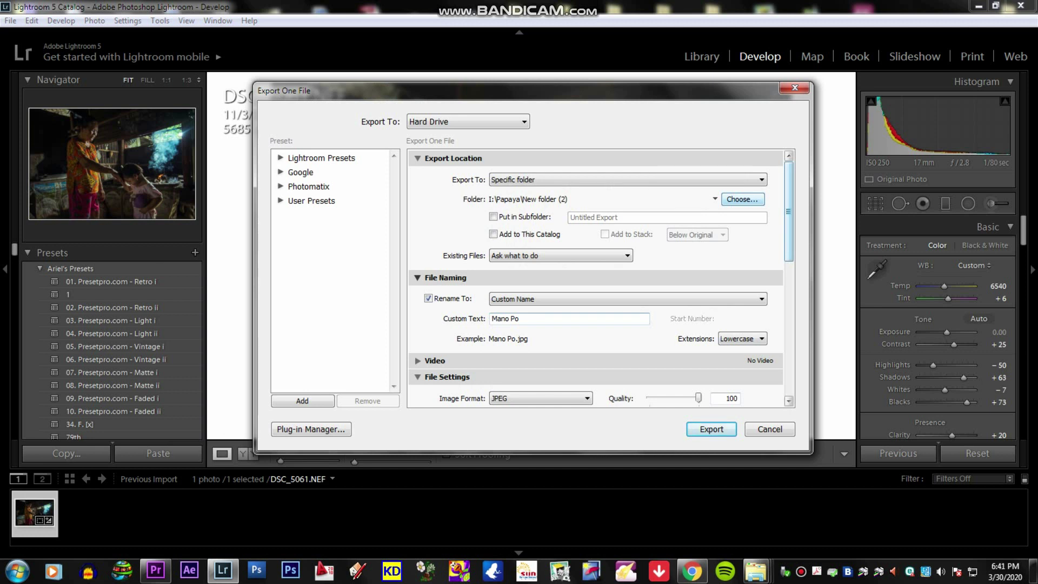
{"action": "scroll", "coordinate": [596, 277], "scroll_direction": "down", "scroll_amount": 1}
{"action": "scroll", "coordinate": [596, 277], "scroll_direction": "down", "scroll_amount": 2}
{"action": "left_click_drag", "start_coordinate": [492, 255], "coordinate": [518, 255]}
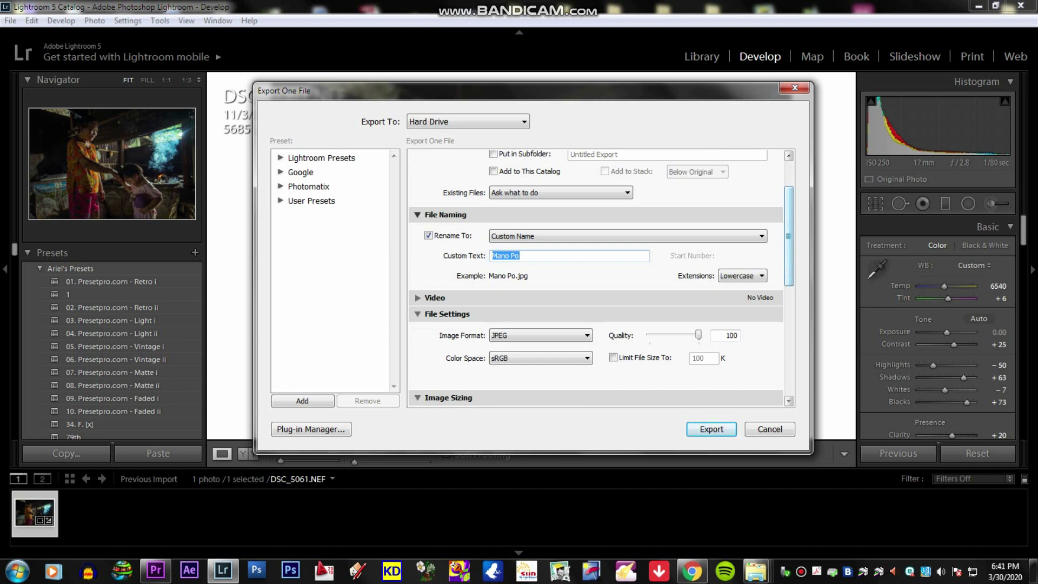
{"action": "type", "text": "Mano po 2"}
Export it as a 100-quality sRGB JPEG with a 2048-pixel long edge.
{"action": "scroll", "coordinate": [594, 278], "scroll_direction": "down", "scroll_amount": 2}
{"action": "scroll", "coordinate": [595, 279], "scroll_direction": "down", "scroll_amount": 2}
{"action": "scroll", "coordinate": [595, 278], "scroll_direction": "down", "scroll_amount": 1}
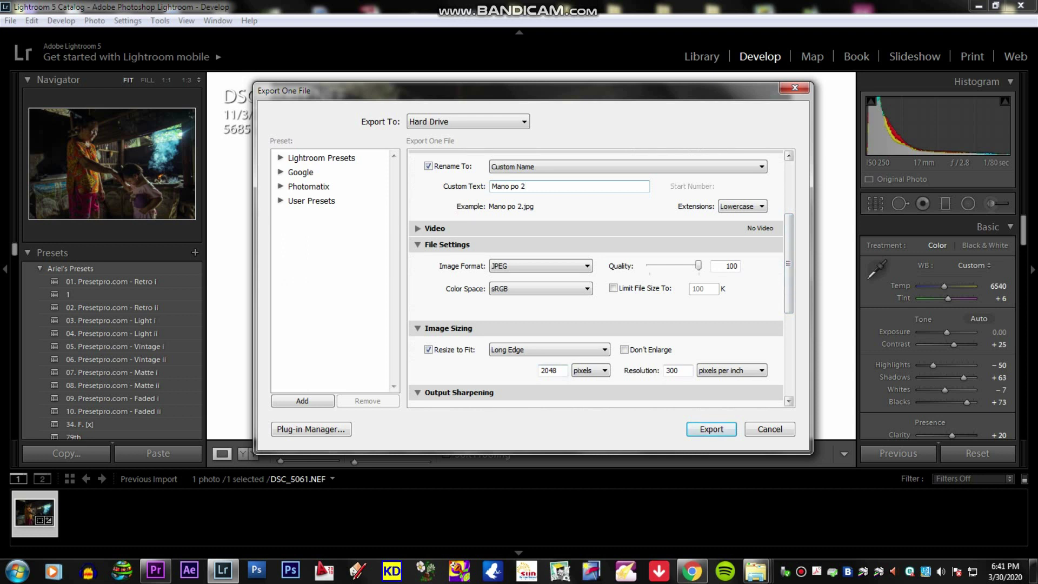
{"action": "scroll", "coordinate": [600, 279], "scroll_direction": "down", "scroll_amount": 5}
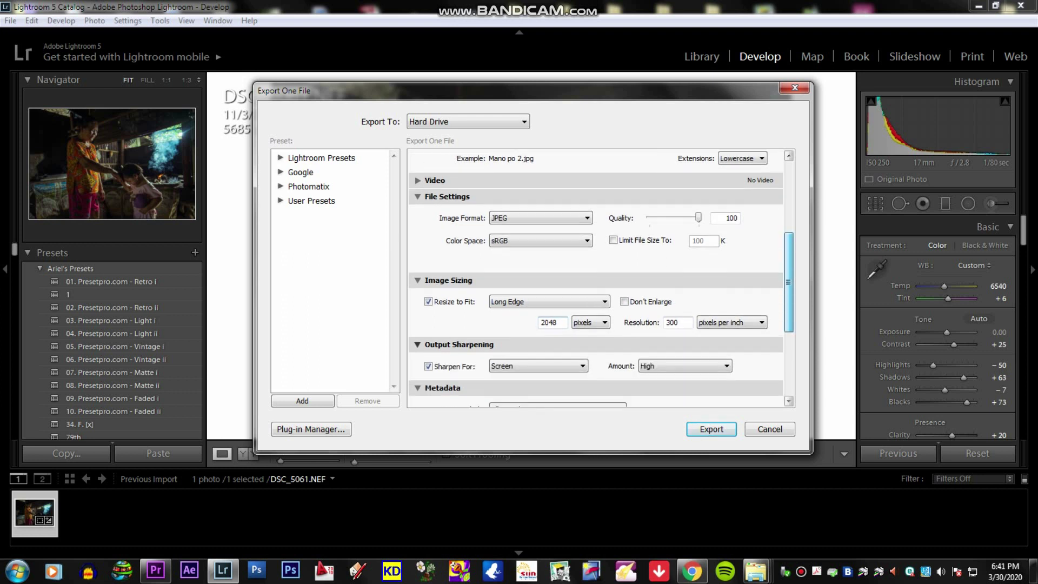
{"action": "scroll", "coordinate": [600, 278], "scroll_direction": "down", "scroll_amount": 2}
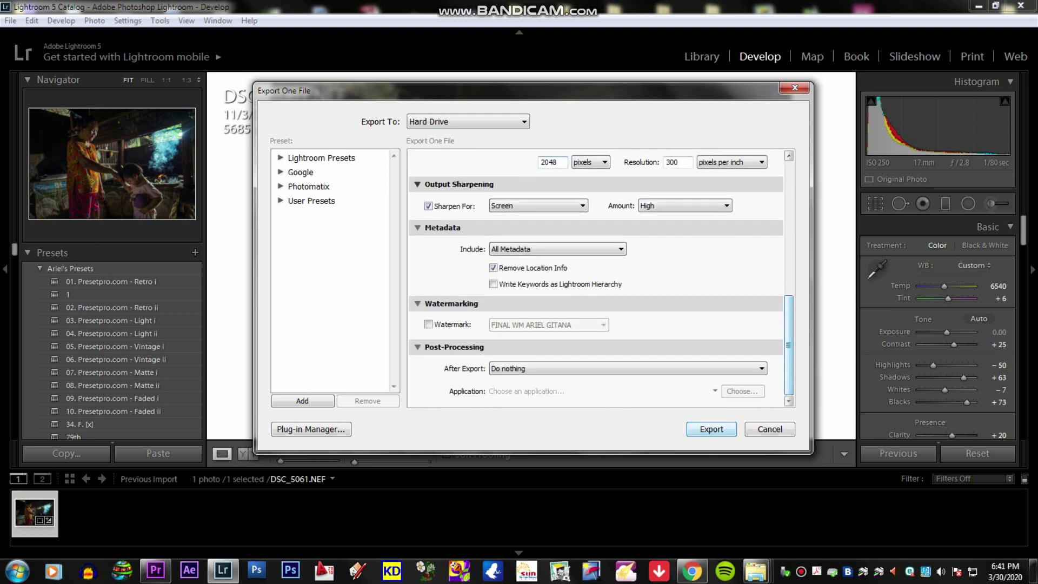
{"action": "left_click", "coordinate": [712, 428]}
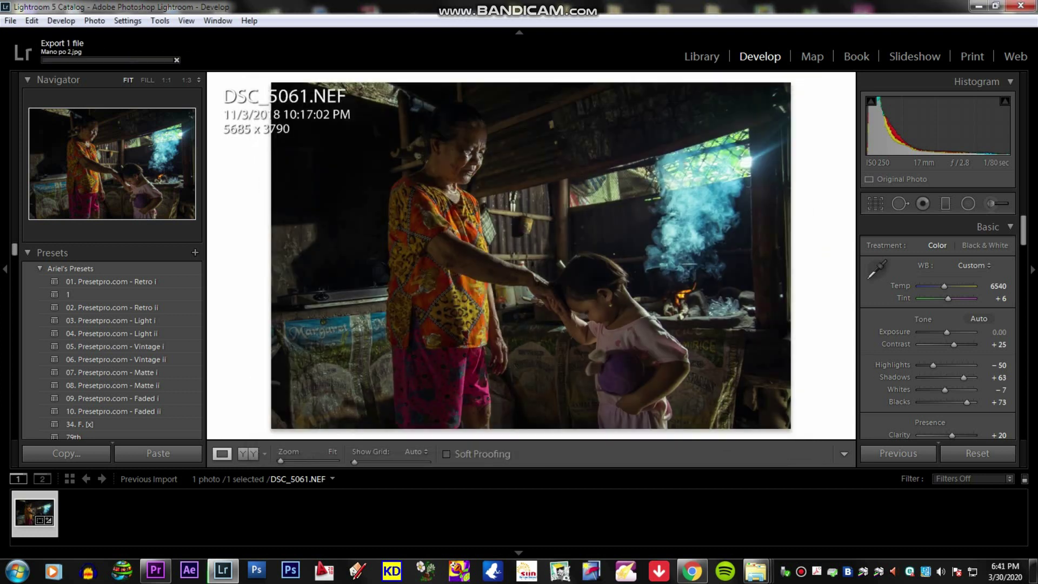